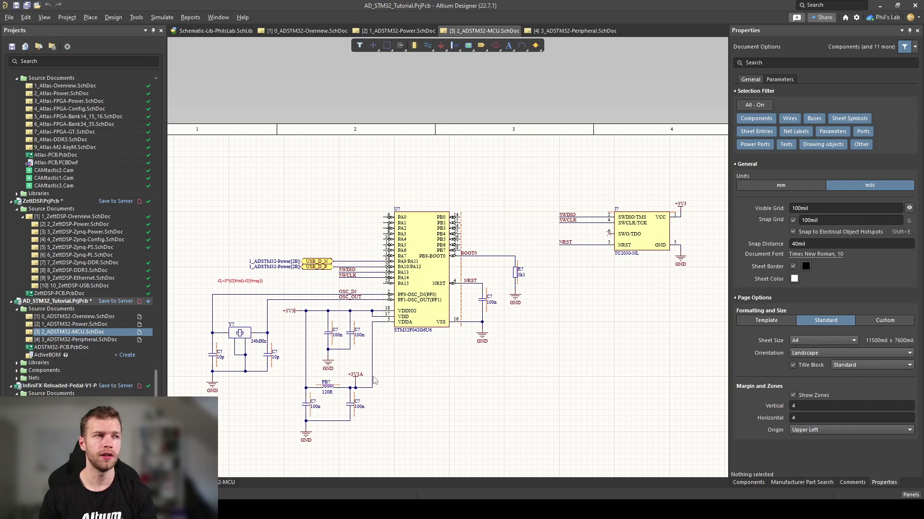
scroll(373, 325, "up", 2, "ctrl")
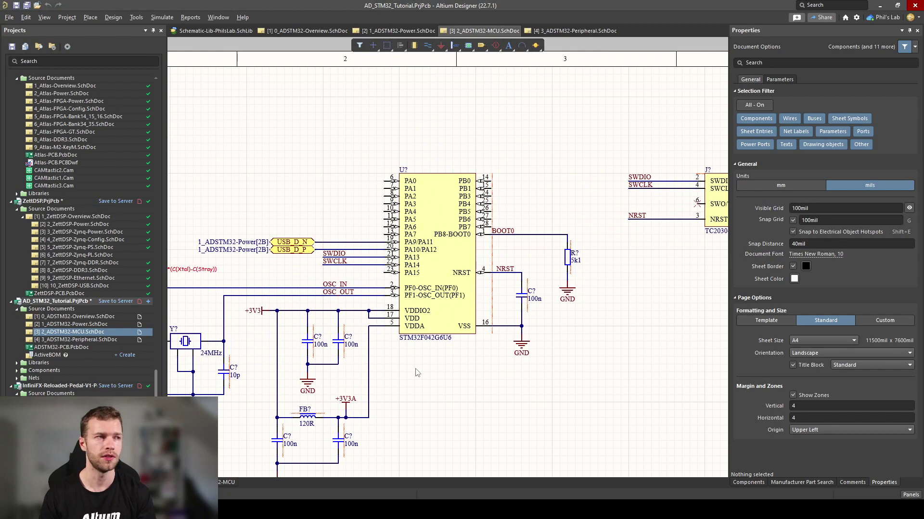
scroll(417, 373, "down", 2)
scroll(416, 373, "left", 3, "shift")
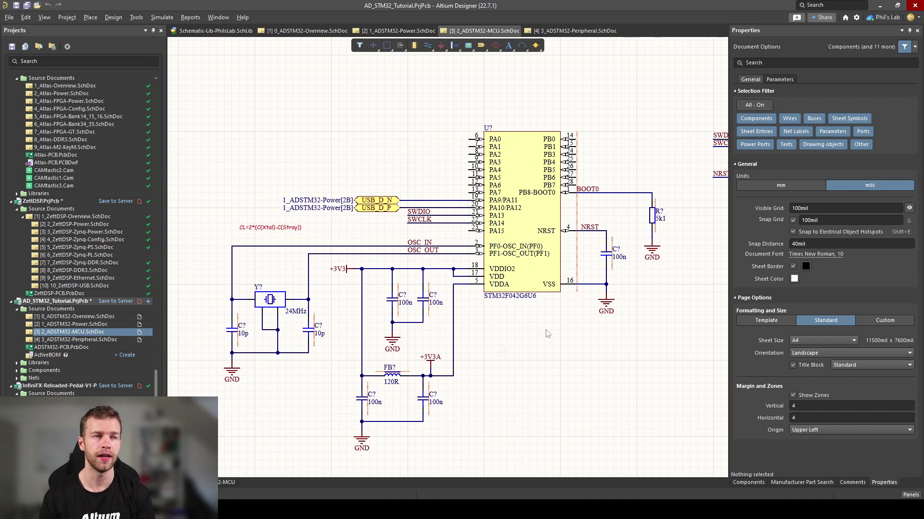
right_click_drag(628, 233, 342, 263)
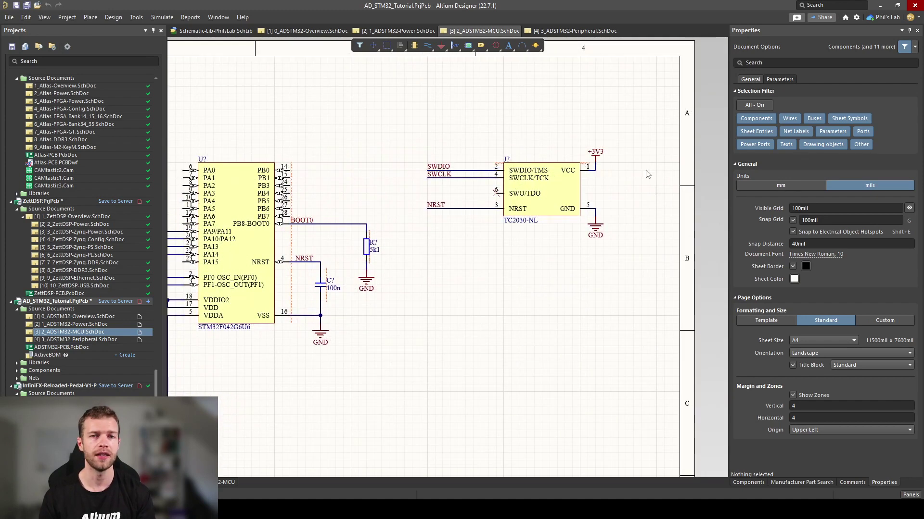
- Switch to the empty 3_ADSTM32-Peripheral.SchDoc schematic sheet
left_click(550, 31)
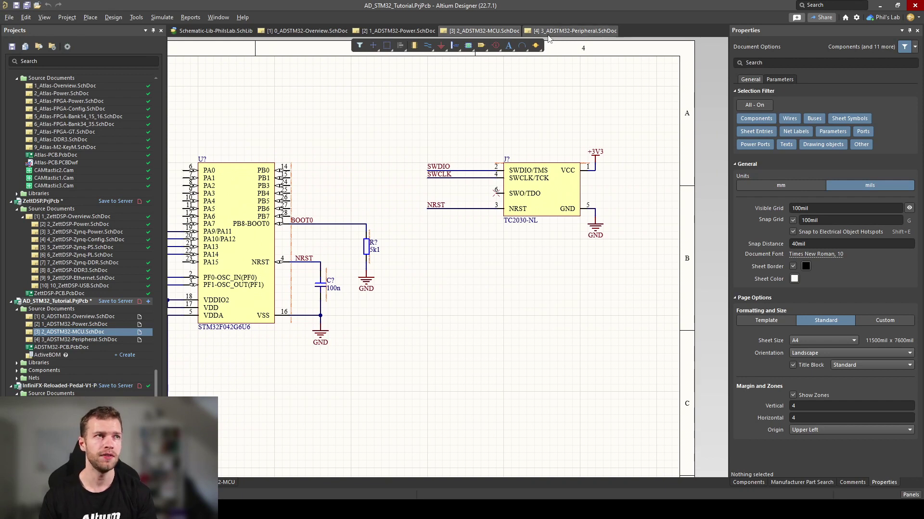
scroll(529, 157, "down", 1, "ctrl")
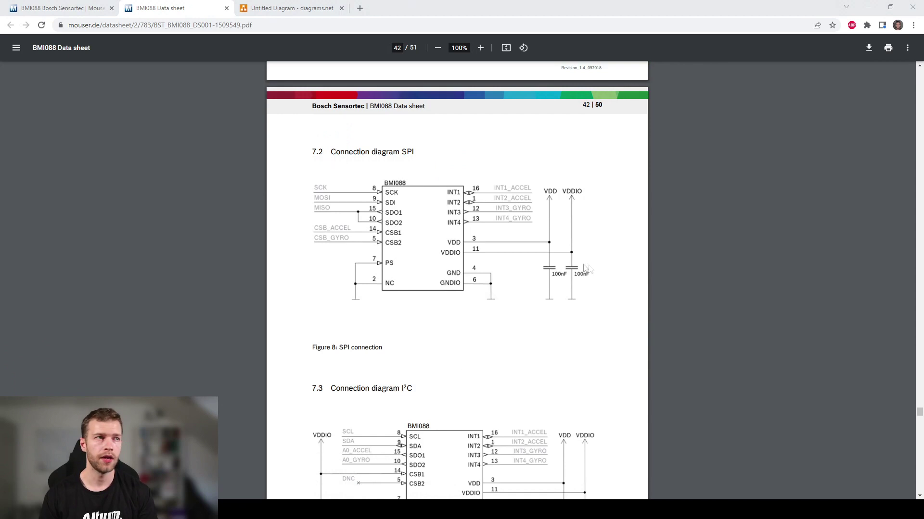
- Zoom into the BMI088 datasheet and scroll to the 7.2 SPI connection diagram on page 42
left_click(480, 48)
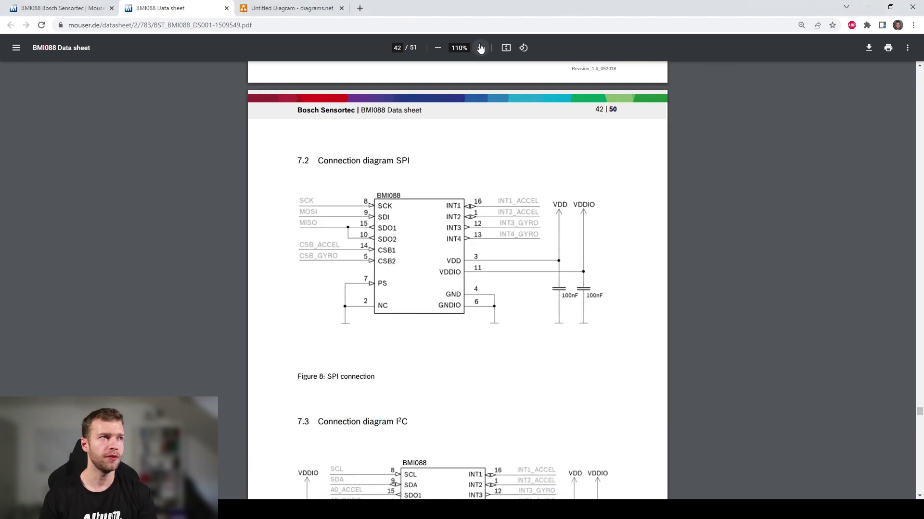
left_click(480, 47)
left_click(480, 48)
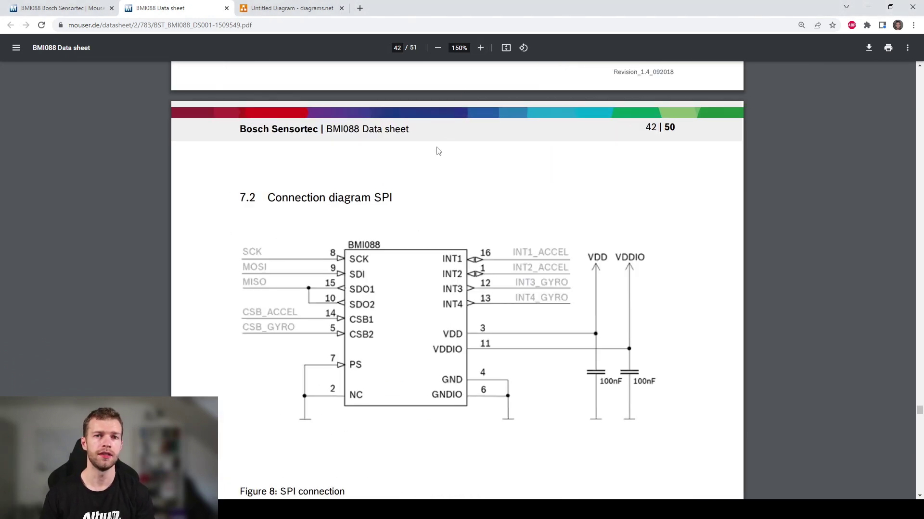
scroll(352, 195, "down", 1)
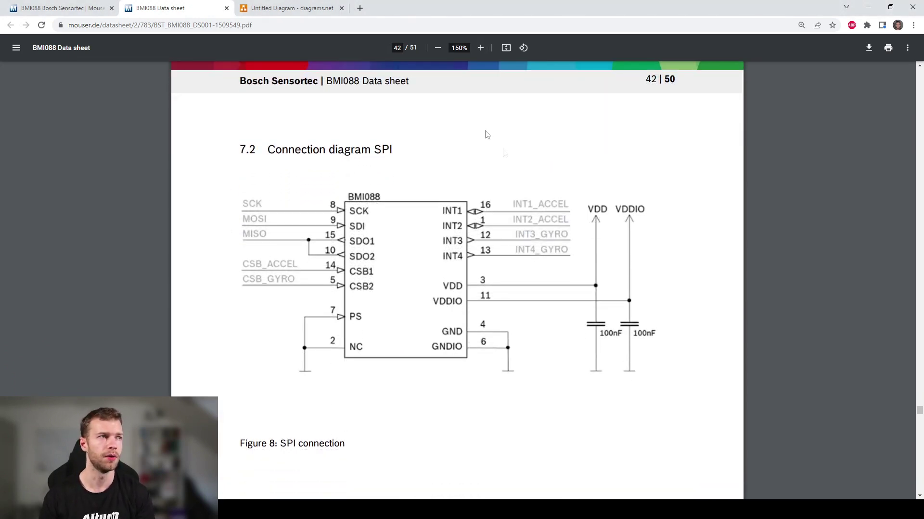
scroll(380, 380, "down", 2)
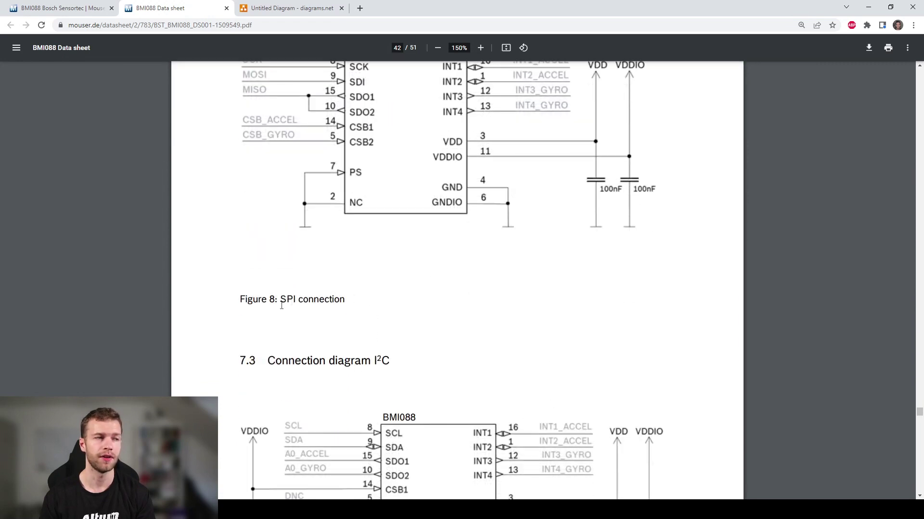
scroll(505, 243, "up", 3)
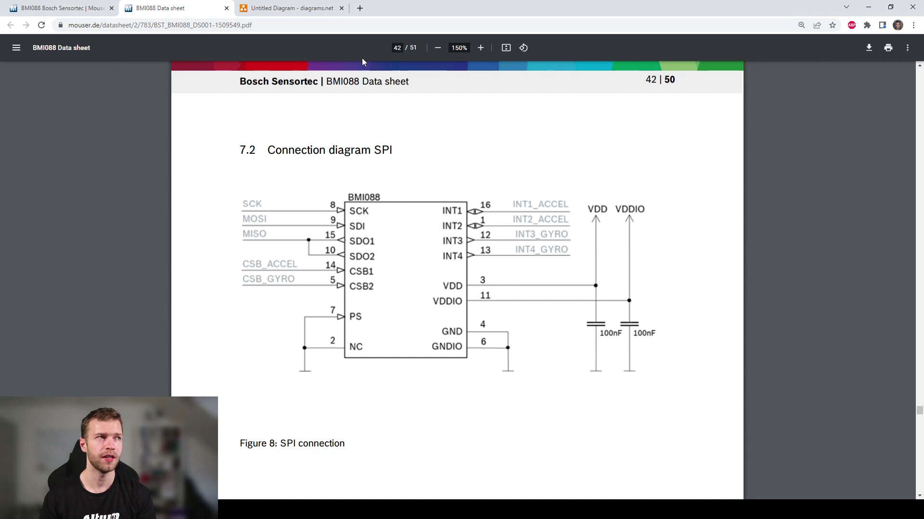
double_click(480, 48)
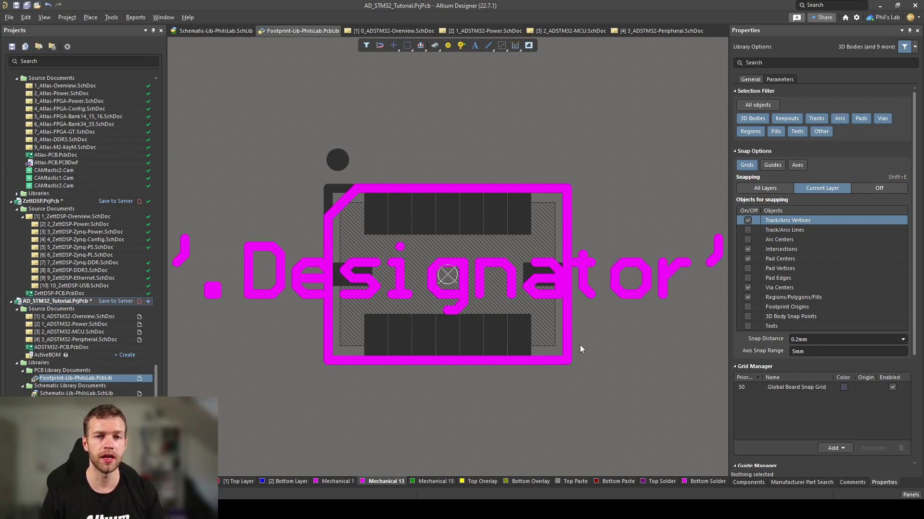
- Search the custom schematic library for BMI088 and place its U? symbol near the peripheral sheet centre
left_click(693, 31)
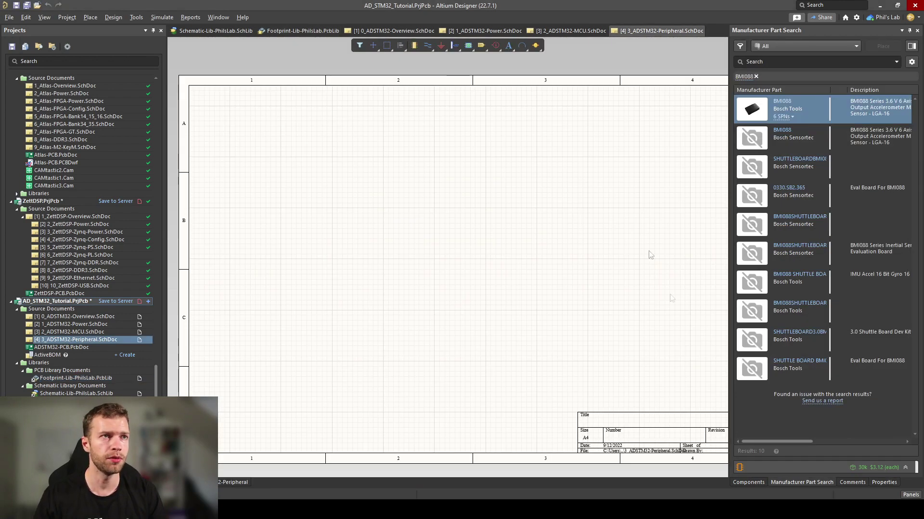
left_click(748, 482)
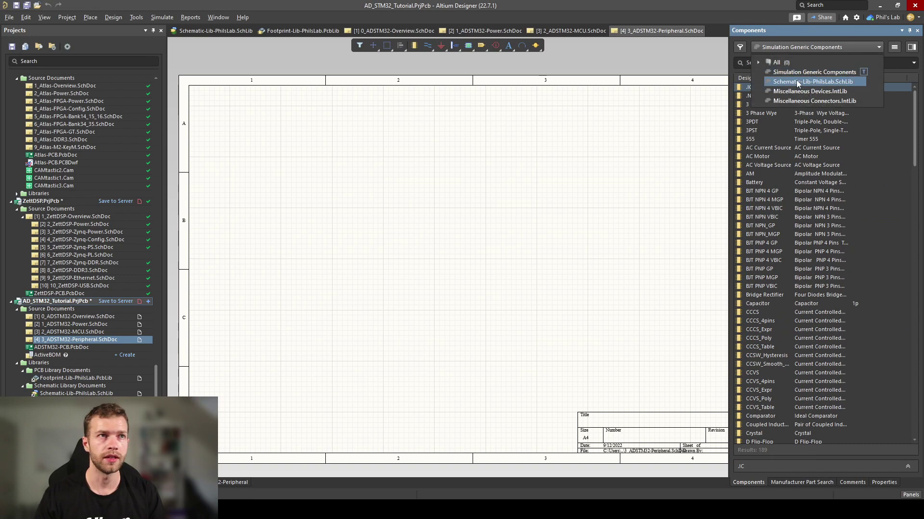
left_click(784, 63)
type("BMI088")
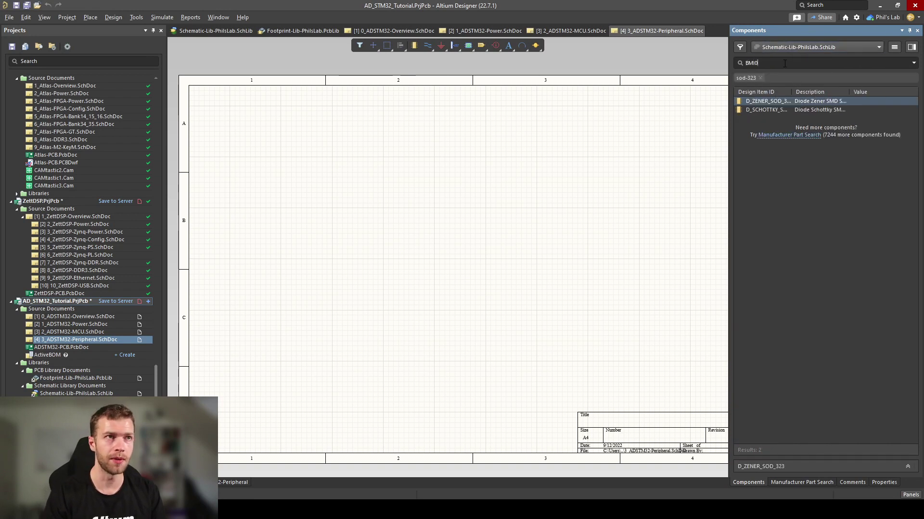
key("Return")
left_click_drag(754, 101, 473, 242)
scroll(511, 212, "up", 3, "ctrl")
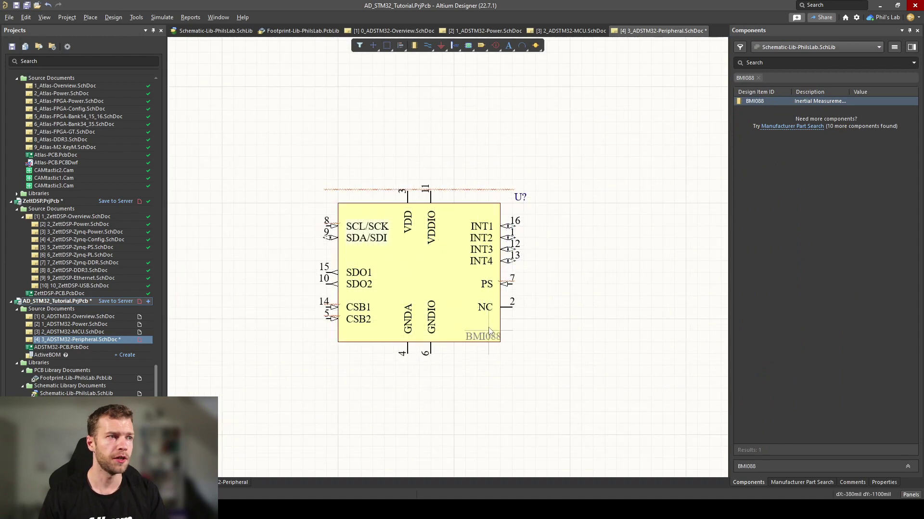
scroll(466, 280, "down", 1, "ctrl")
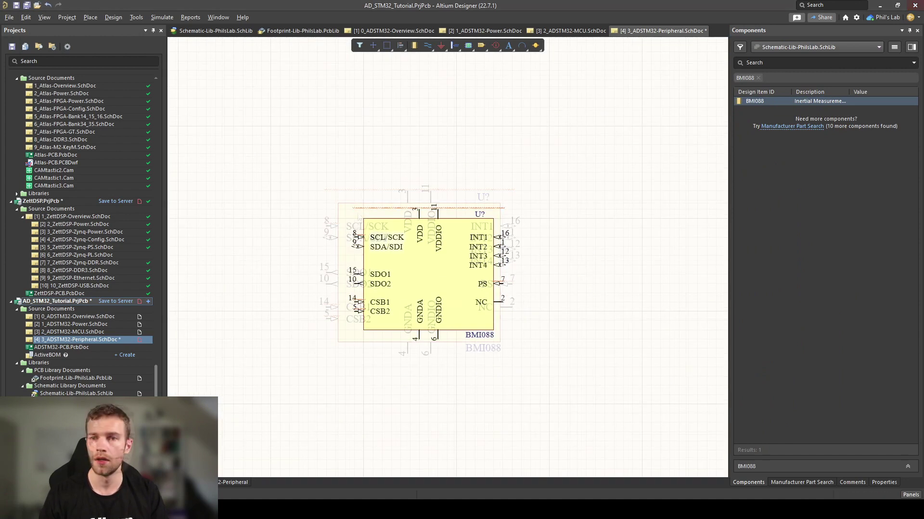
- Bring the datasheet forward and zoom to 175% on the SPI connection diagram's 100nF capacitors
key("alt+Tab")
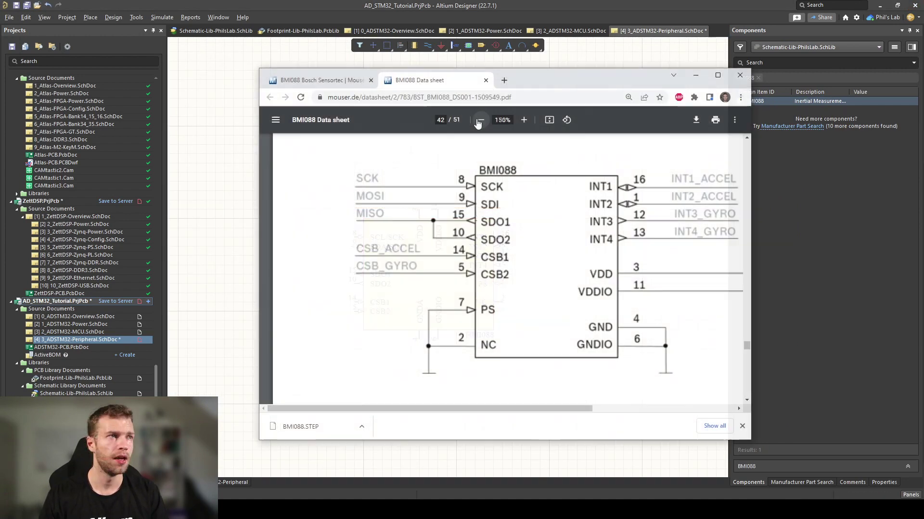
scroll(487, 206, "up", 3)
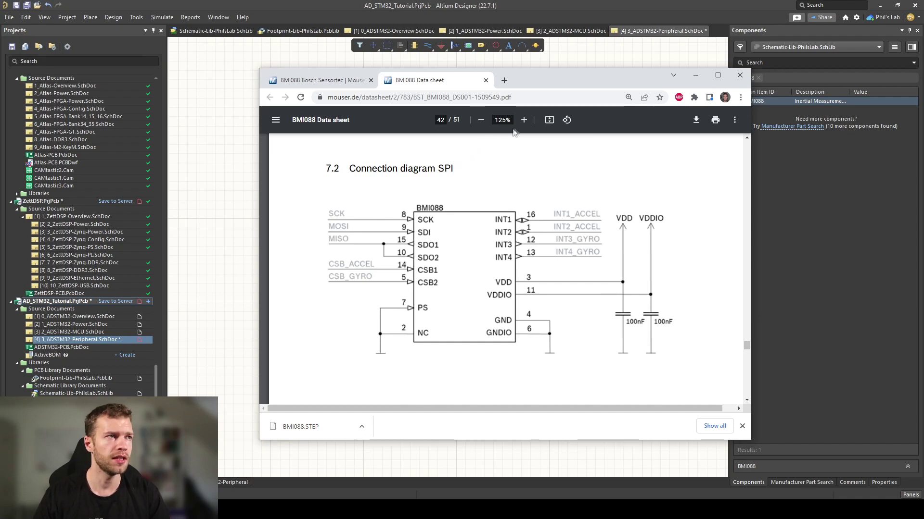
left_click(524, 120)
scroll(500, 303, "up", 1, "ctrl")
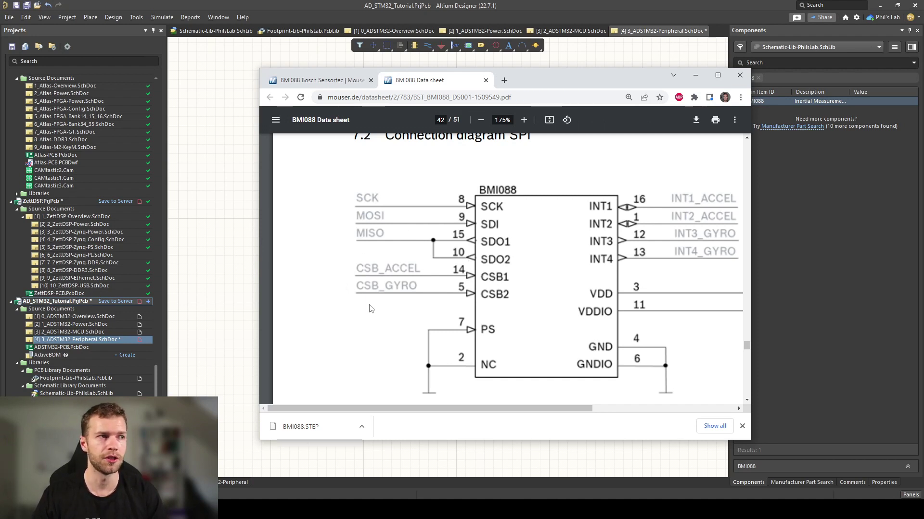
scroll(371, 308, "down", 1)
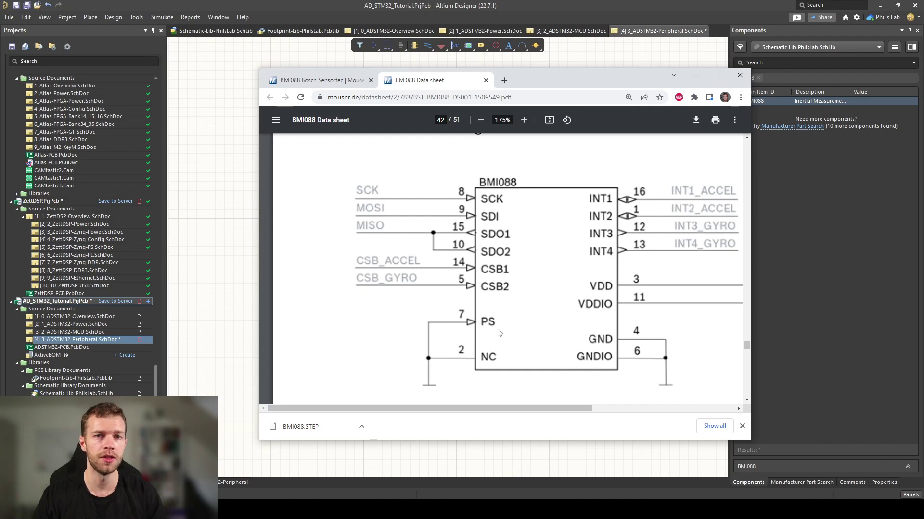
scroll(503, 332, "right", 3)
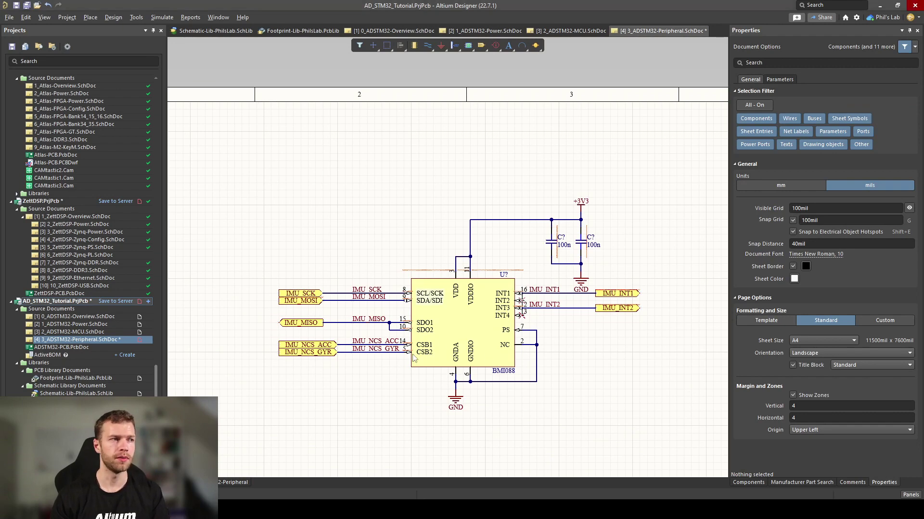
- Review the BMI088 wiring: SPI, chip-select, IMU_INT1/IMU_INT2 ports and two 100n caps on +3V3
scroll(396, 362, "up", 2, "ctrl")
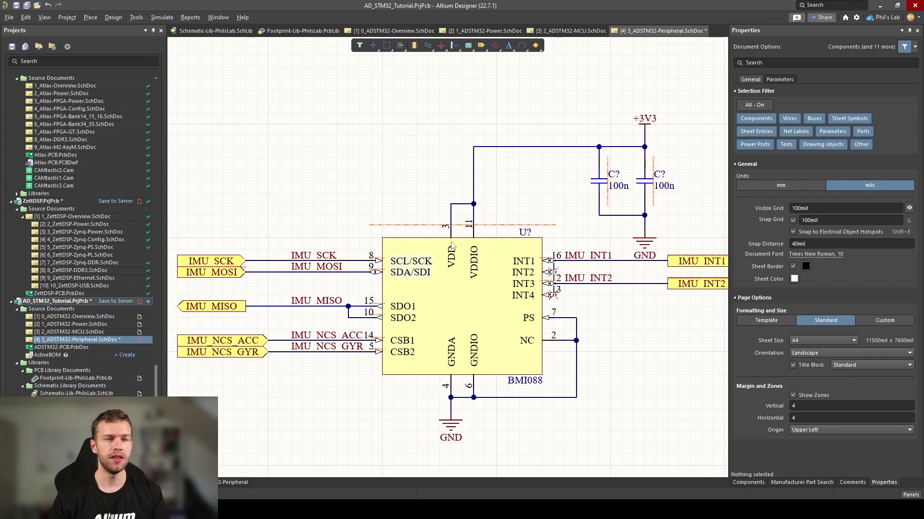
scroll(506, 250, "up", 3, "ctrl")
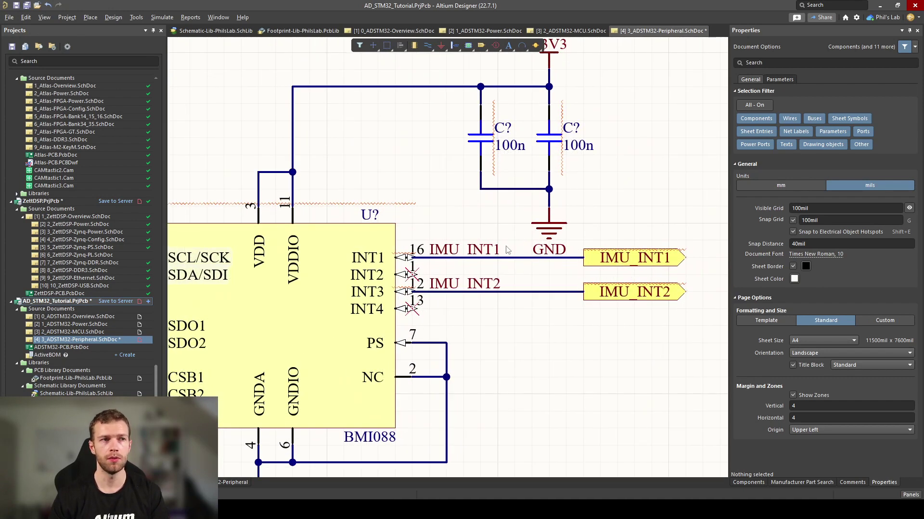
scroll(473, 250, "up", 2, "ctrl")
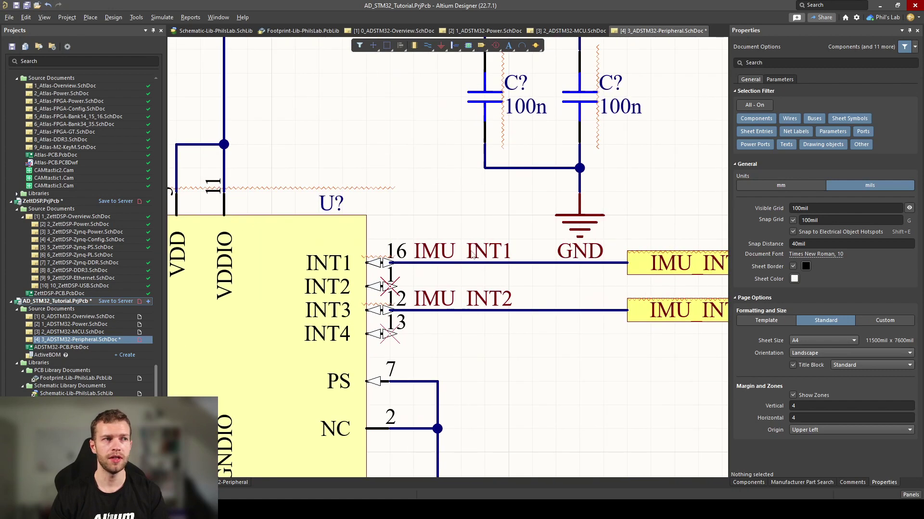
left_click(472, 252)
scroll(618, 267, "right", 2, "shift")
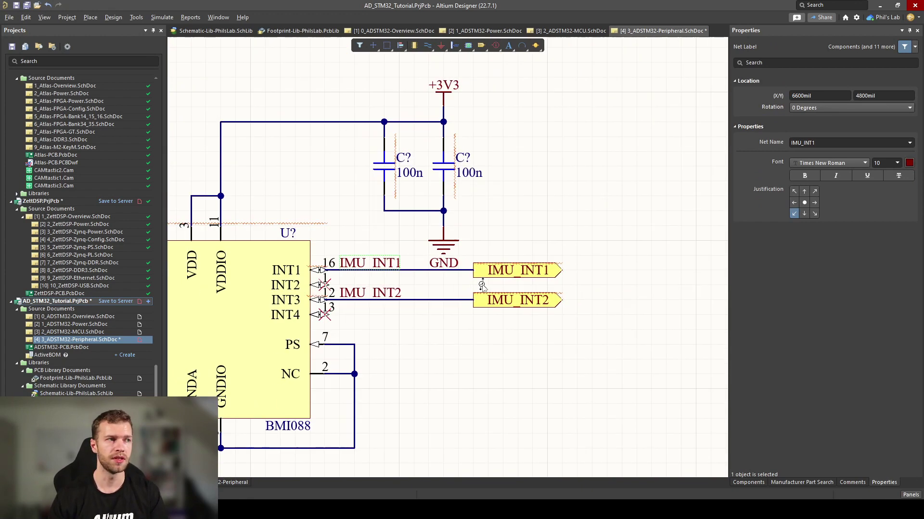
scroll(556, 284, "down", 2, "ctrl")
scroll(555, 288, "up", 1, "ctrl")
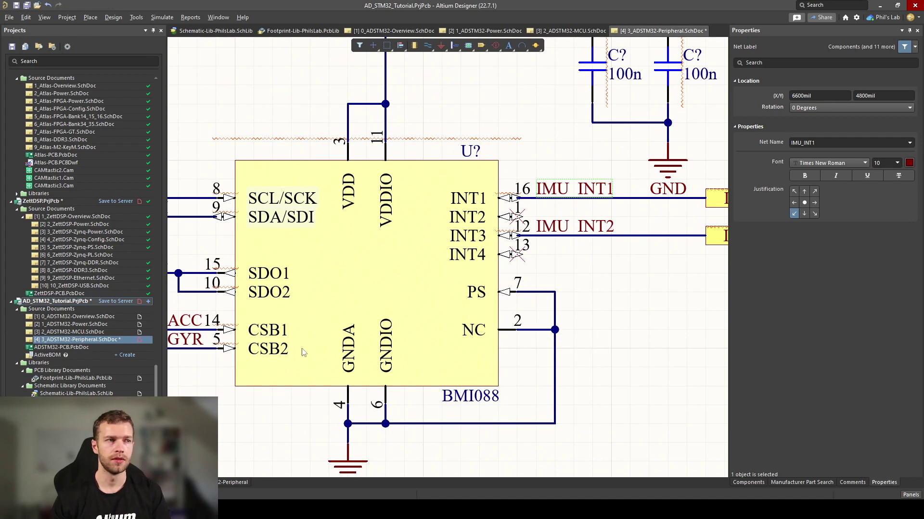
right_click_drag(218, 366, 525, 371)
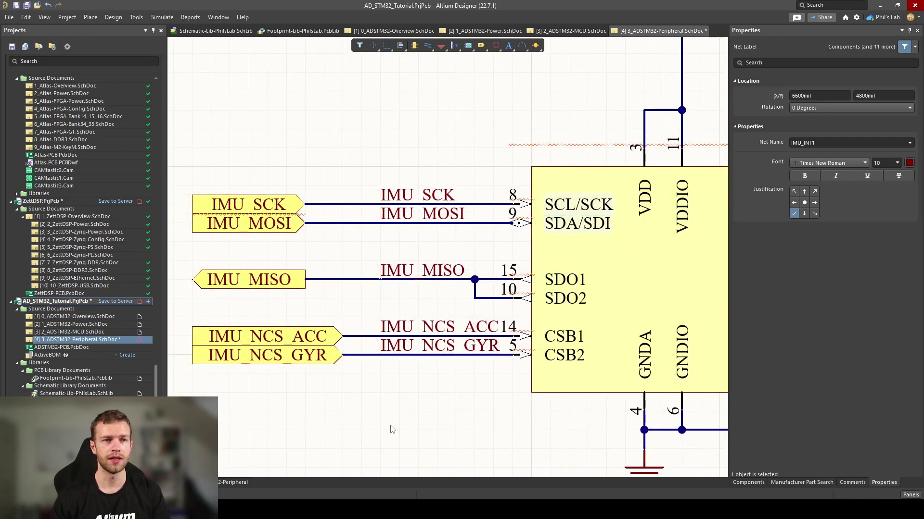
scroll(529, 353, "down", 5, "ctrl")
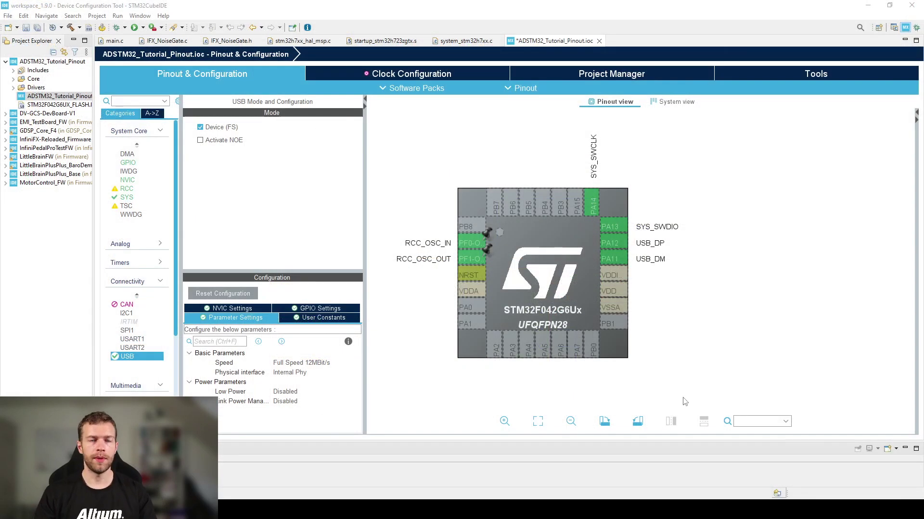
- Check PB4's functions without changing them, then set SPI1 to Full-Duplex Master
left_click_drag(524, 303, 567, 308)
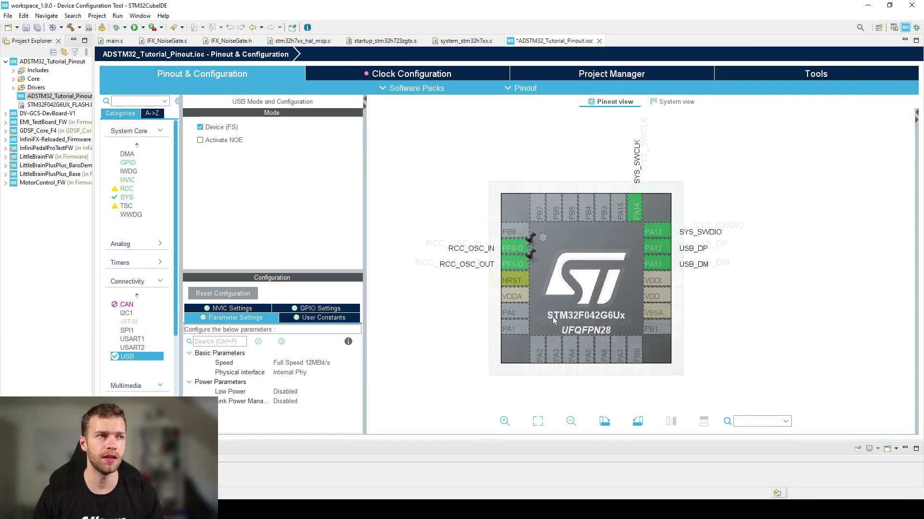
scroll(598, 302, "up", 1)
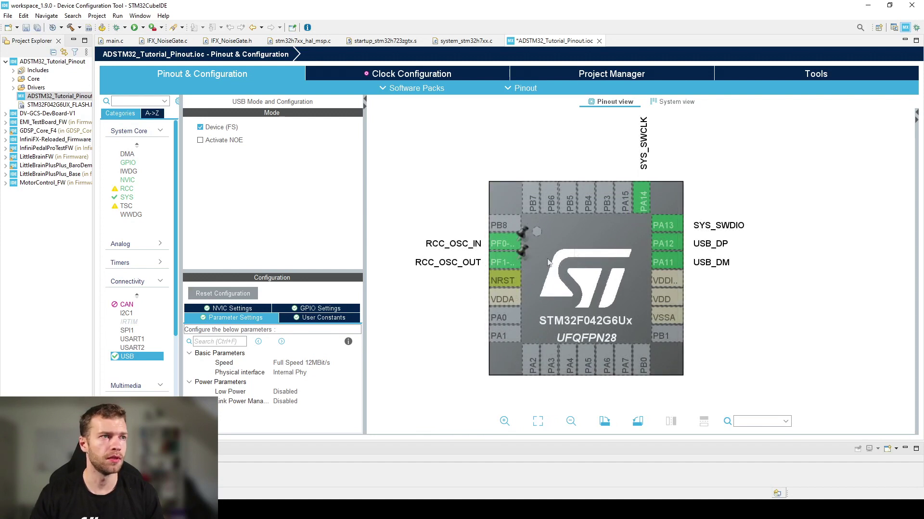
left_click(589, 198)
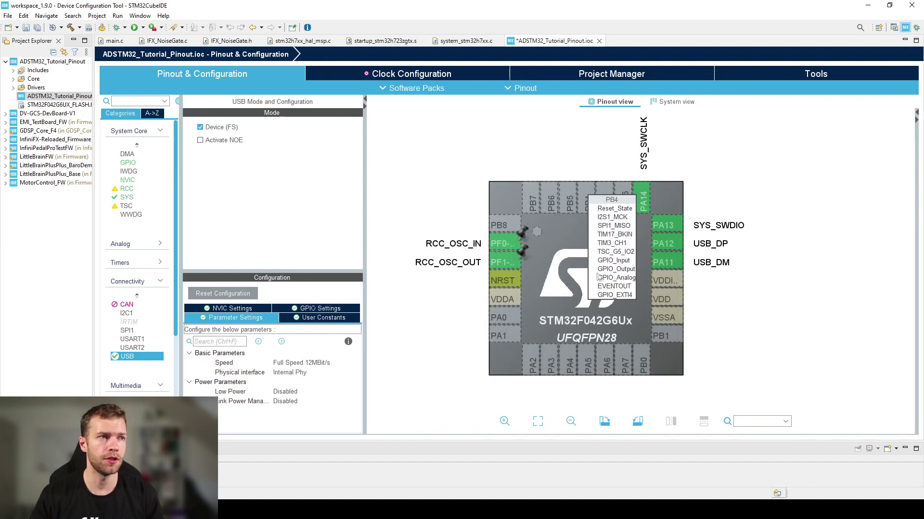
left_click(502, 172)
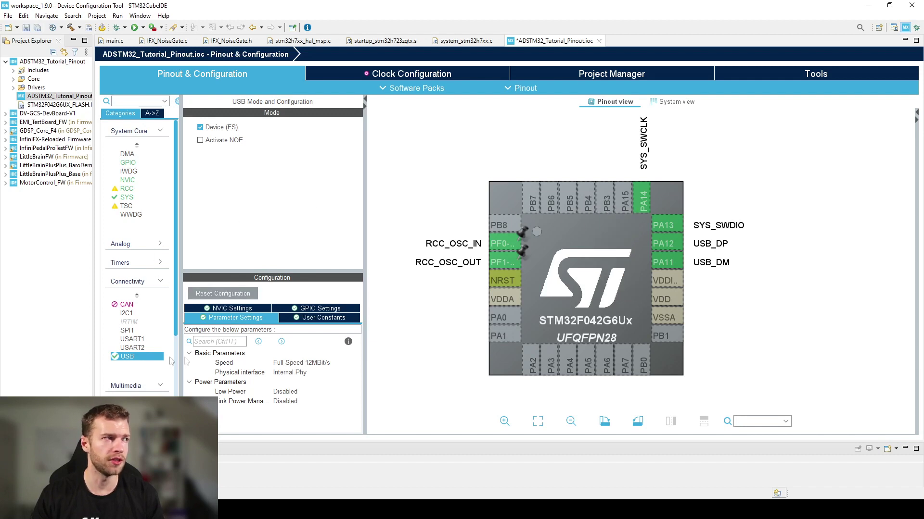
left_click(127, 331)
left_click(243, 127)
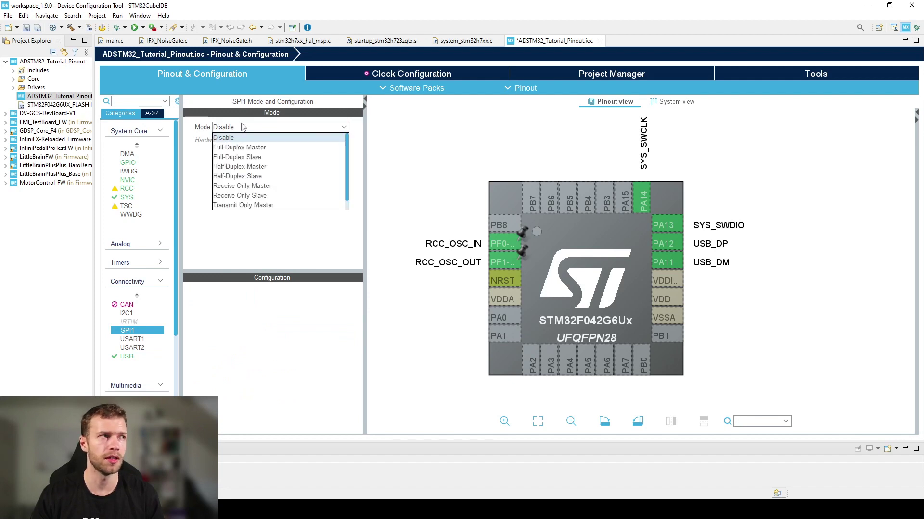
left_click(242, 147)
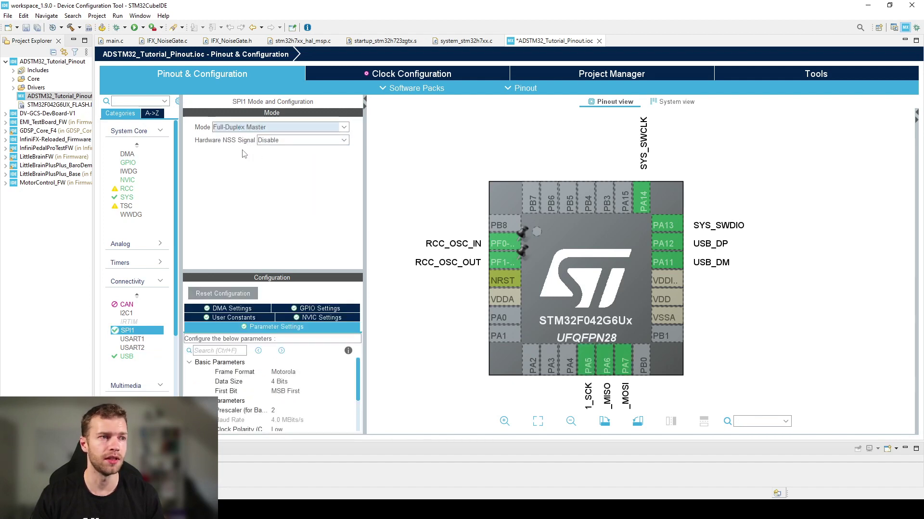
- Check the alternative pins available for SPI1_SCK, SPI1_MISO and SPI1_MOSI
left_click_drag(583, 268, 555, 238)
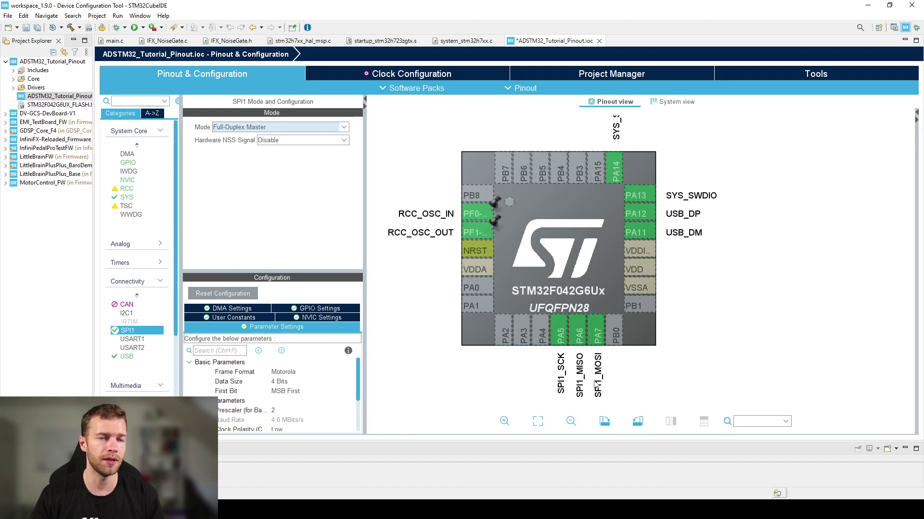
left_click_drag(574, 370, 574, 381)
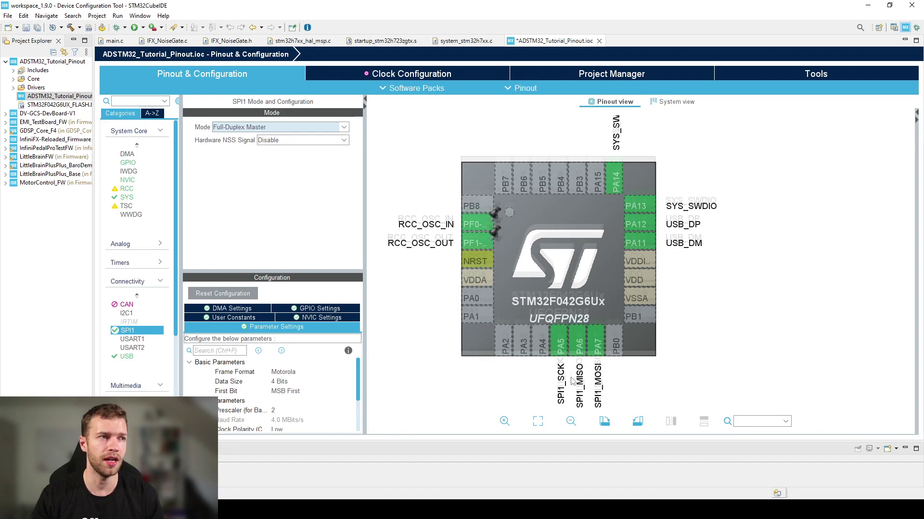
left_click(561, 349, "ctrl")
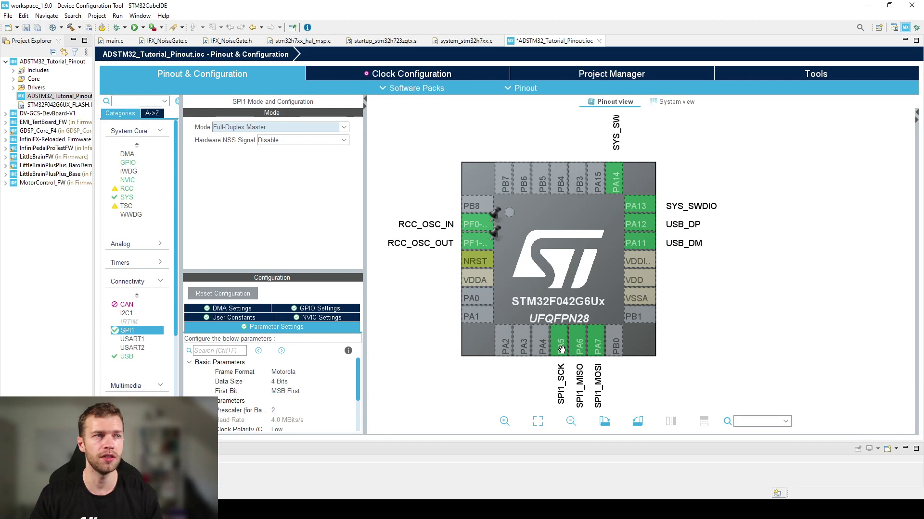
left_click(577, 347, "ctrl")
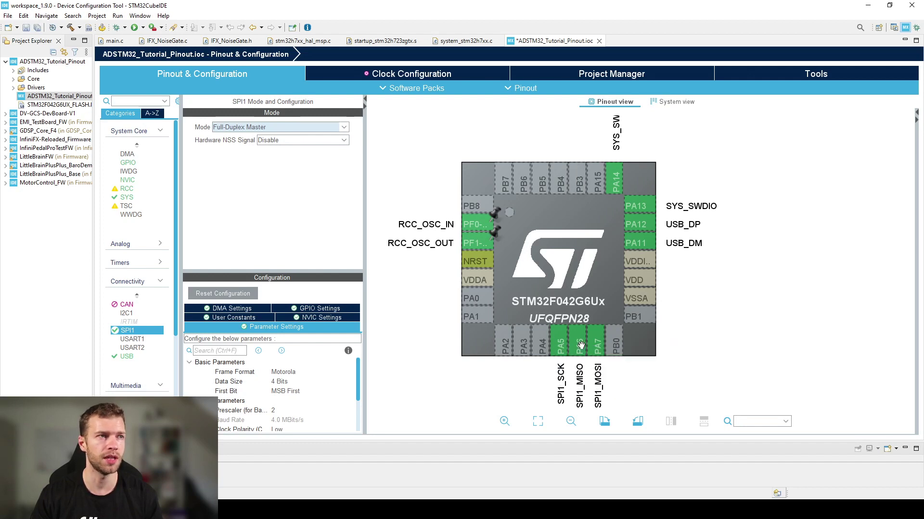
left_click(598, 343, "ctrl")
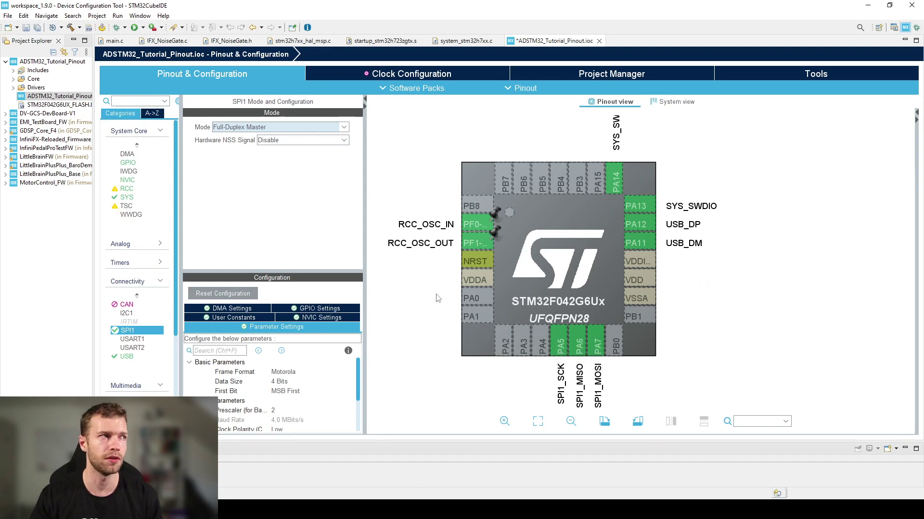
- Make pins PA2 and PA3 GPIO_Output
scroll(436, 297, "up", 1)
left_click(494, 291)
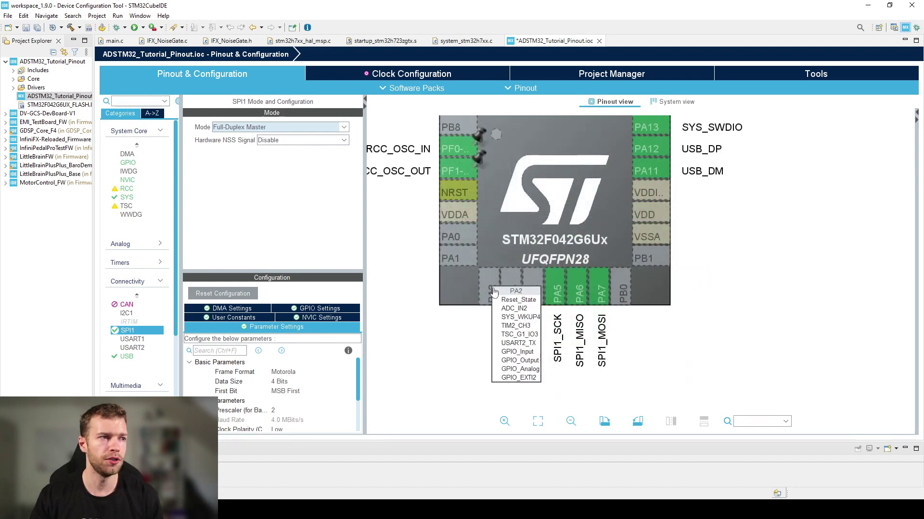
left_click(520, 361)
left_click(512, 293)
left_click(534, 361)
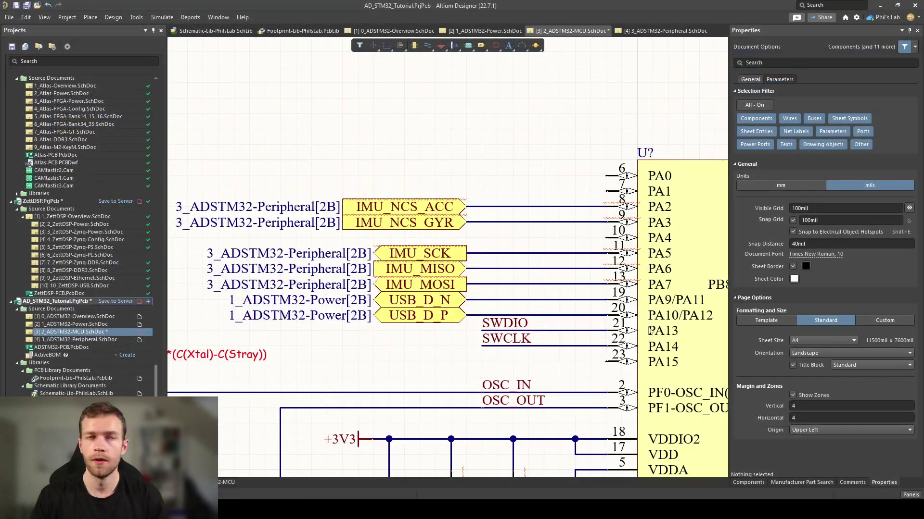
- Trace the IMU_NCS_GYR port to the Peripheral sheet and return to the MCU sheet
scroll(348, 263, "down", 4, "ctrl")
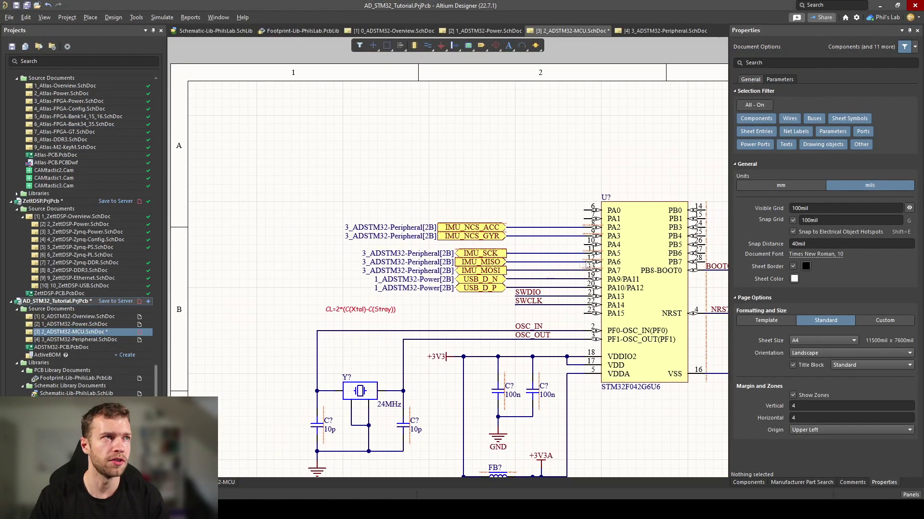
scroll(348, 263, "up", 2, "ctrl")
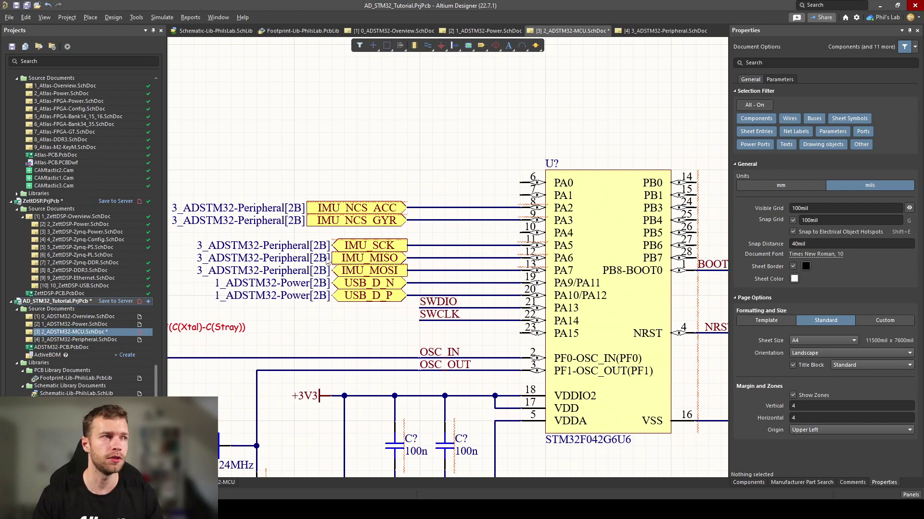
scroll(382, 247, "up", 2, "ctrl")
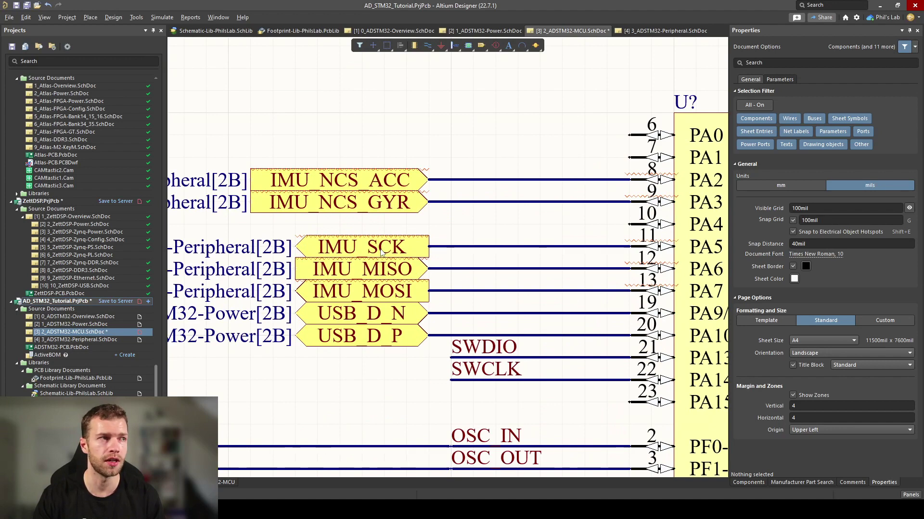
right_click_drag(380, 250, 472, 257)
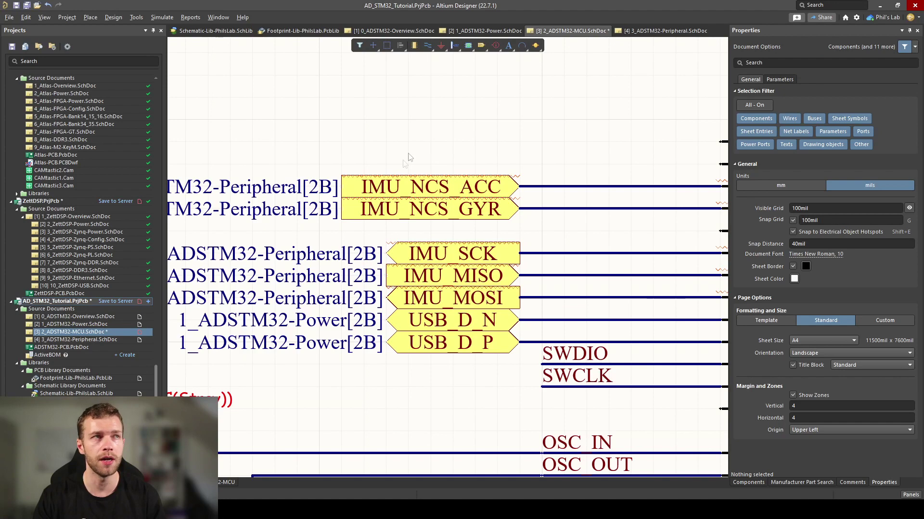
double_click(371, 207, "ctrl")
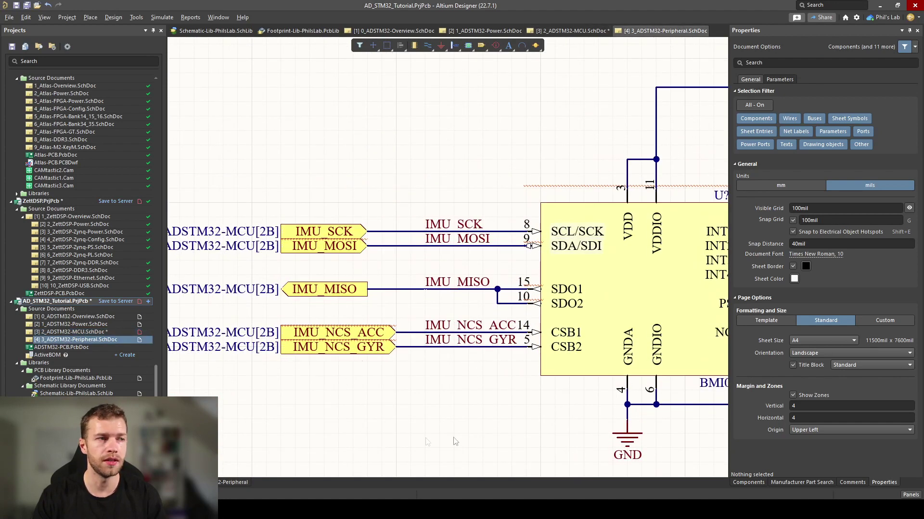
left_click(567, 33)
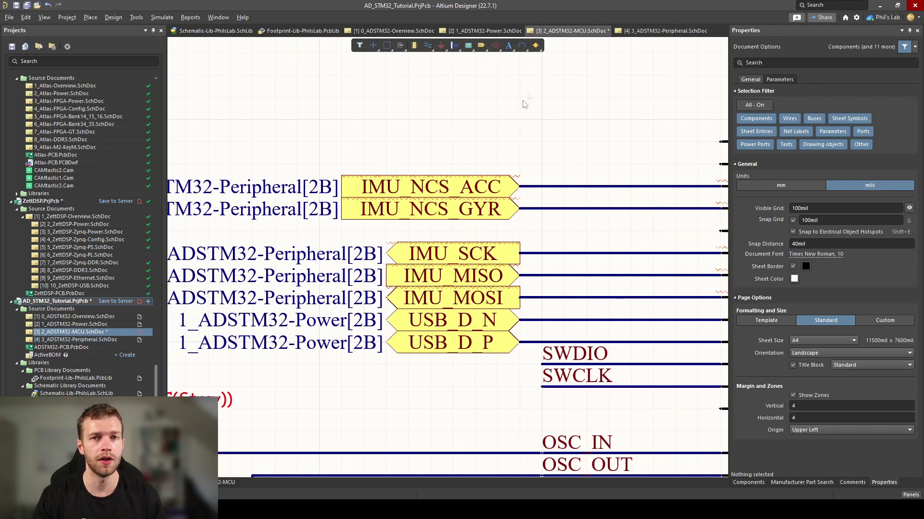
- Change the IMU_NCS_ACC and IMU_NCS_GYR ports' I/O type from Input to Output
left_click_drag(452, 233, 367, 145)
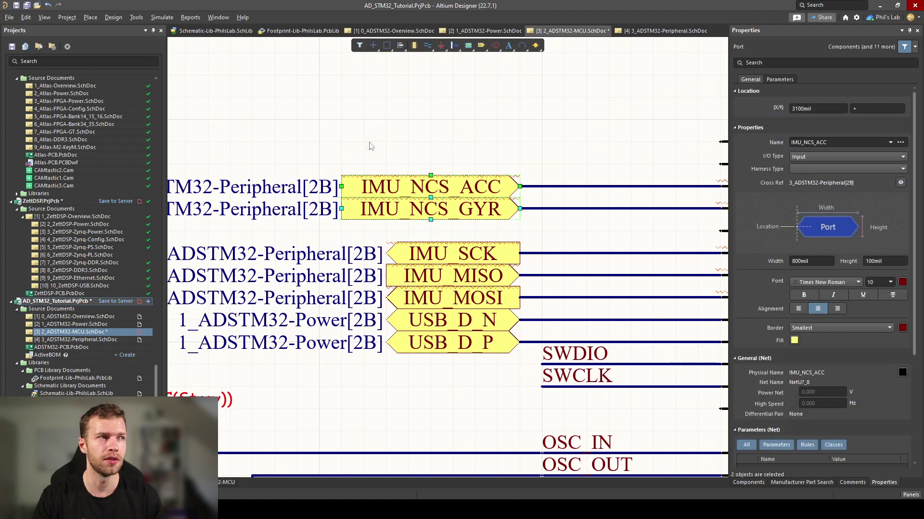
left_click(826, 156)
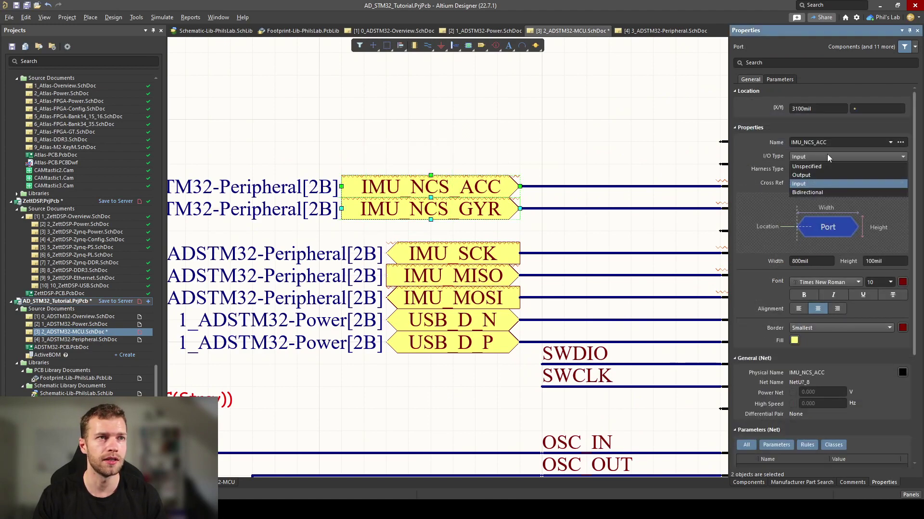
left_click(816, 176)
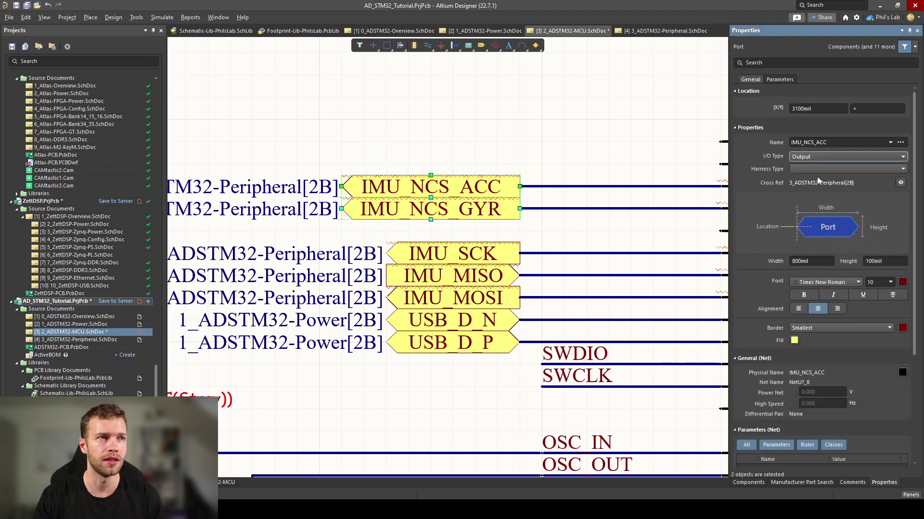
left_click(593, 161)
scroll(520, 267, "down", 2, "ctrl")
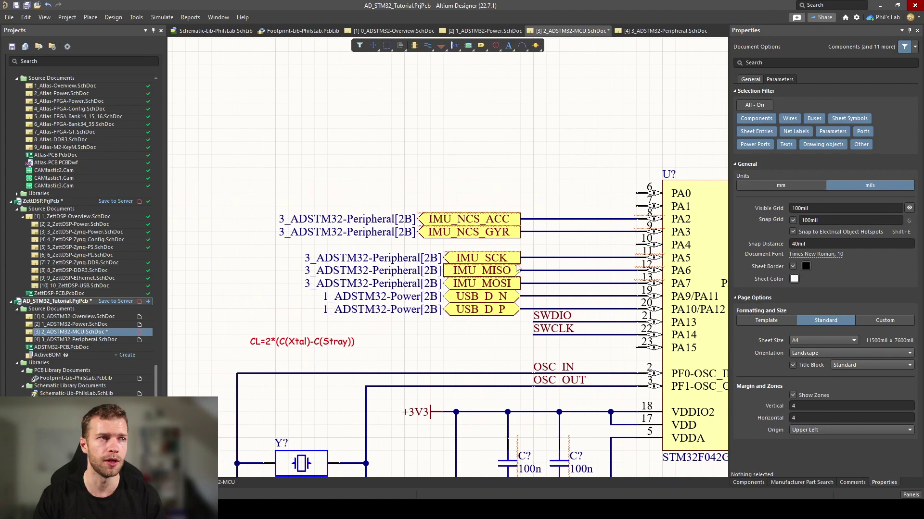
right_click_drag(517, 269, 392, 255)
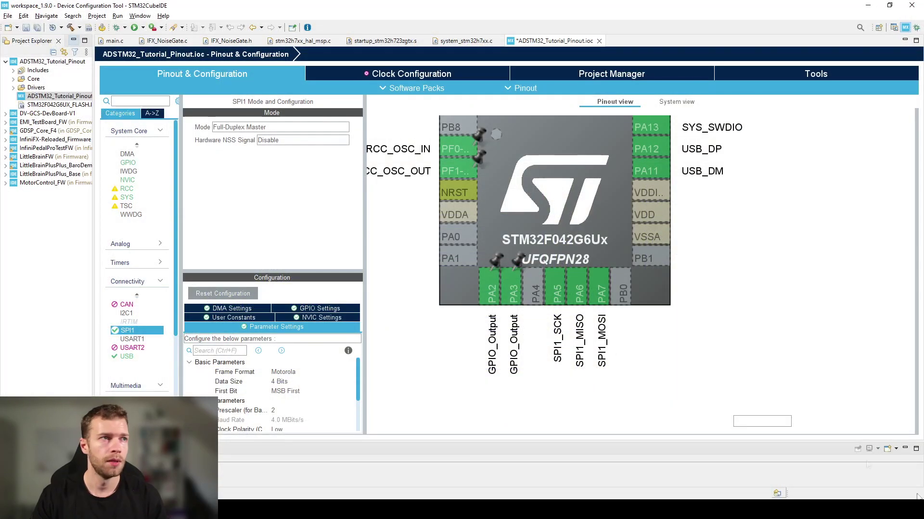
left_click_drag(468, 305, 474, 364)
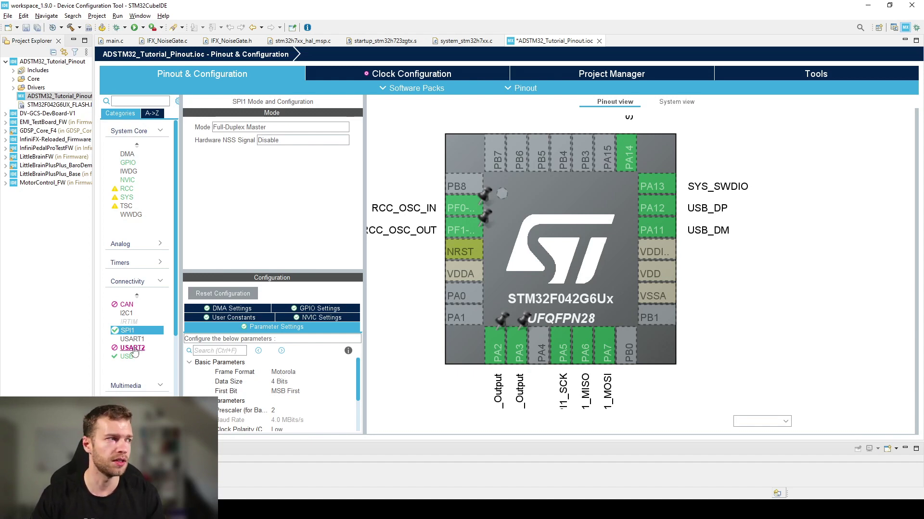
- Enable I2C1 in I2C mode, putting I2C1_SDA on PB7 and I2C1_SCL on PB6
left_click(126, 314)
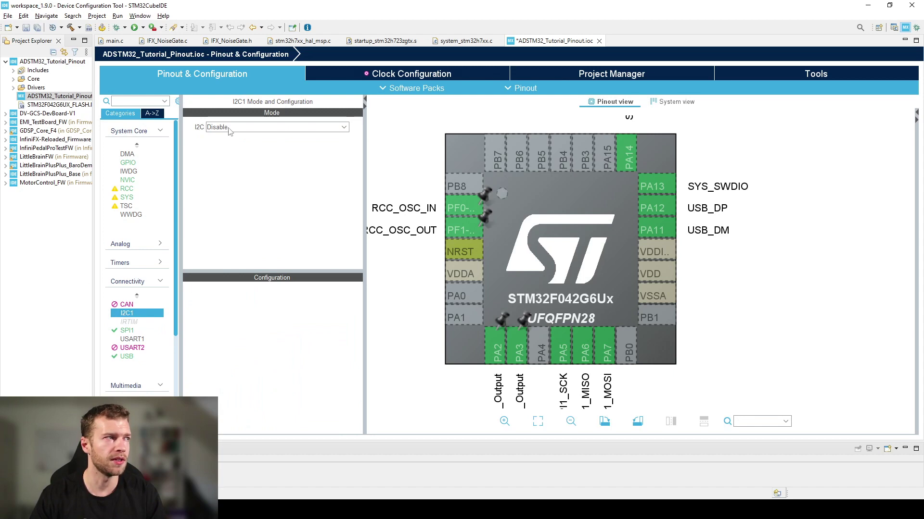
left_click(229, 128)
left_click(226, 146)
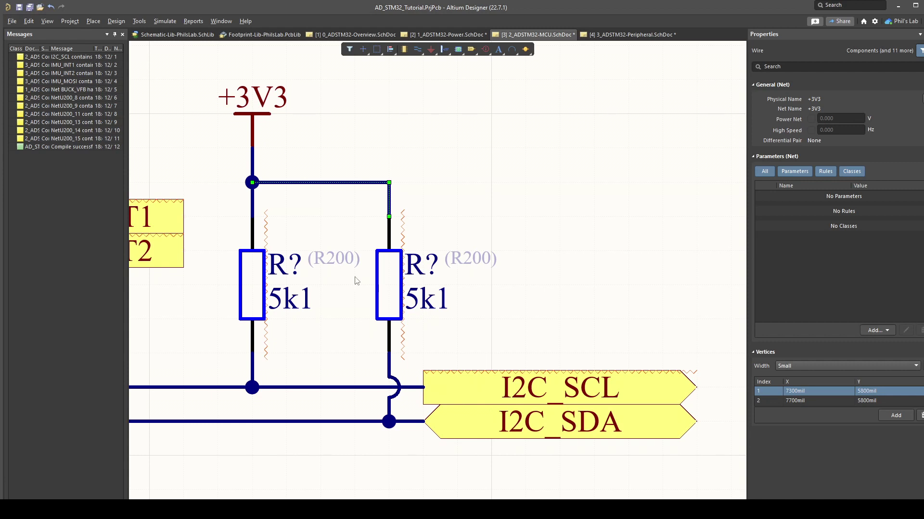
- Pan around the two 5k1 +3V3 pull-up resistors on I2C_SCL and I2C_SDA
right_click_drag(356, 280, 390, 360)
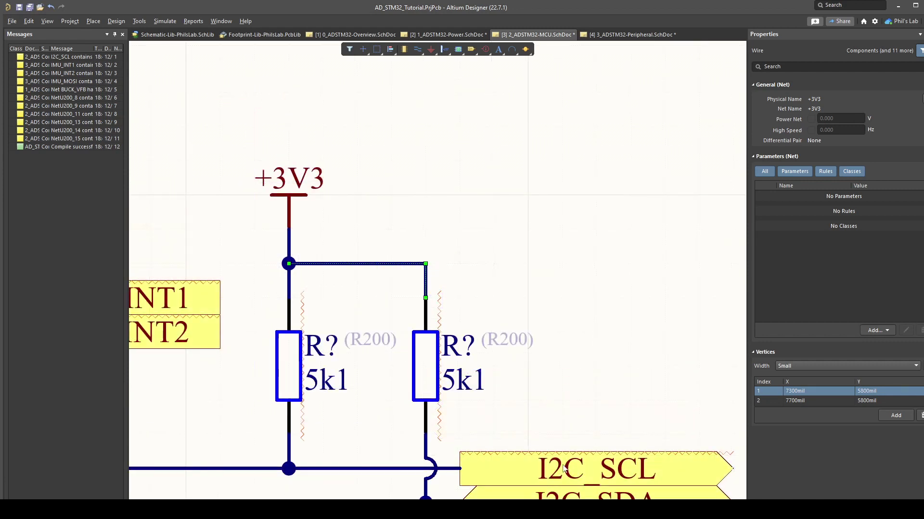
right_click_drag(554, 461, 519, 380)
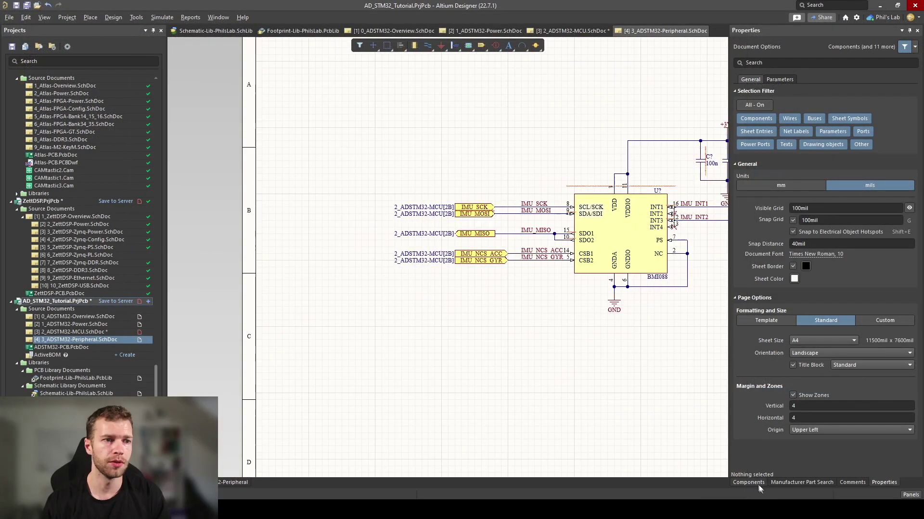
- Place the SM06B-GHS-TB header below the IMU and paste a ground symbol beside it
left_click(759, 485)
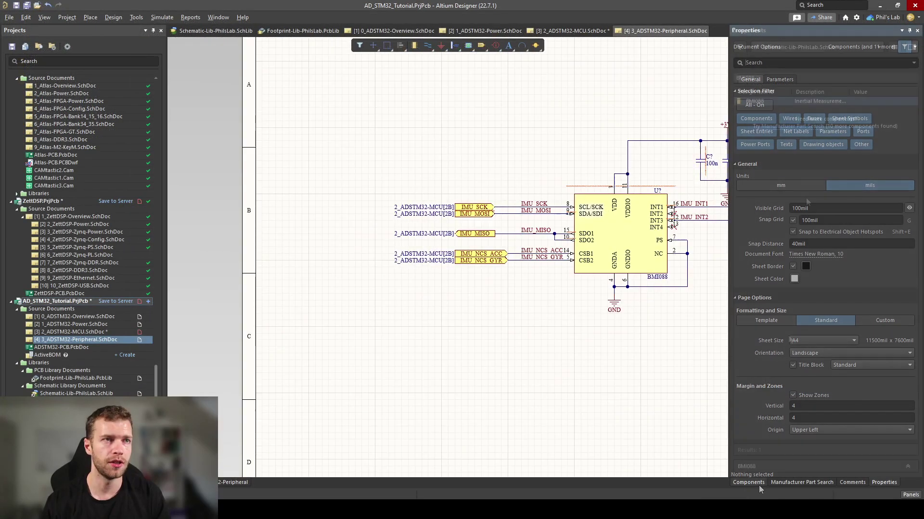
left_click(804, 56)
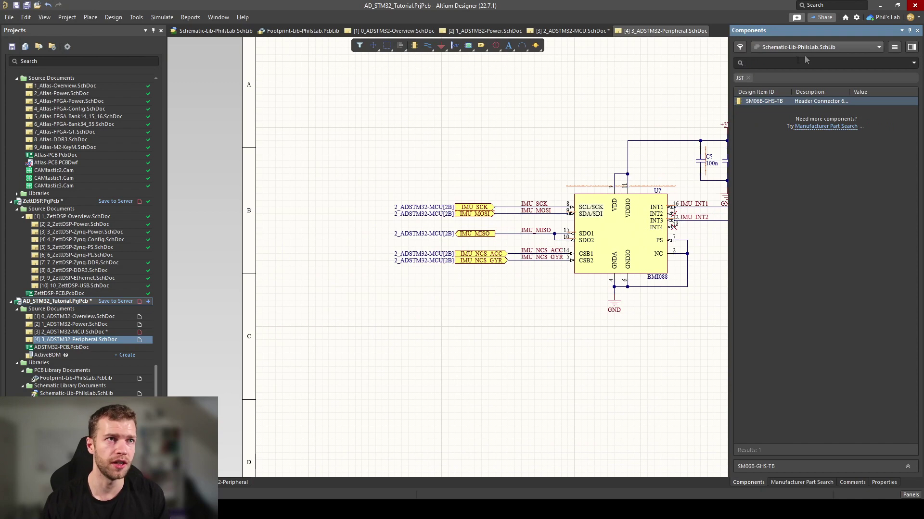
left_click_drag(756, 102, 444, 351)
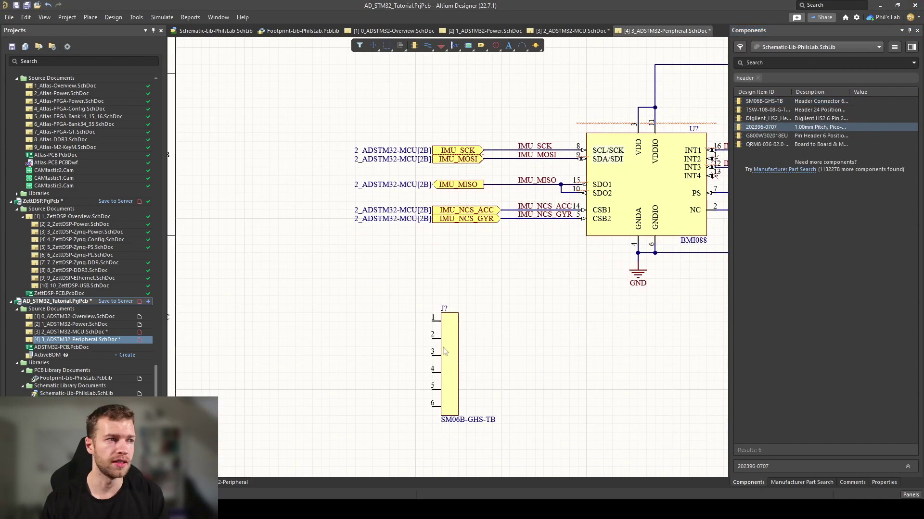
left_click(637, 274)
key("ctrl+c")
key("ctrl+v")
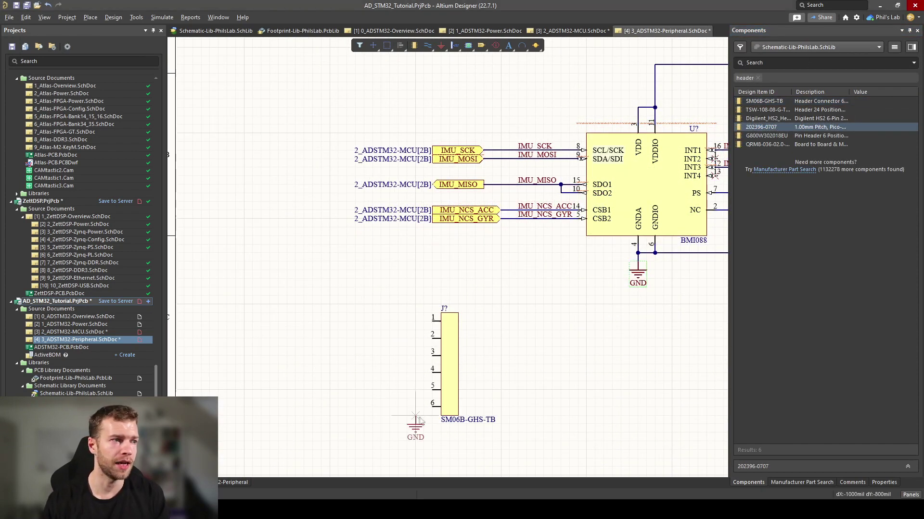
left_click(420, 422)
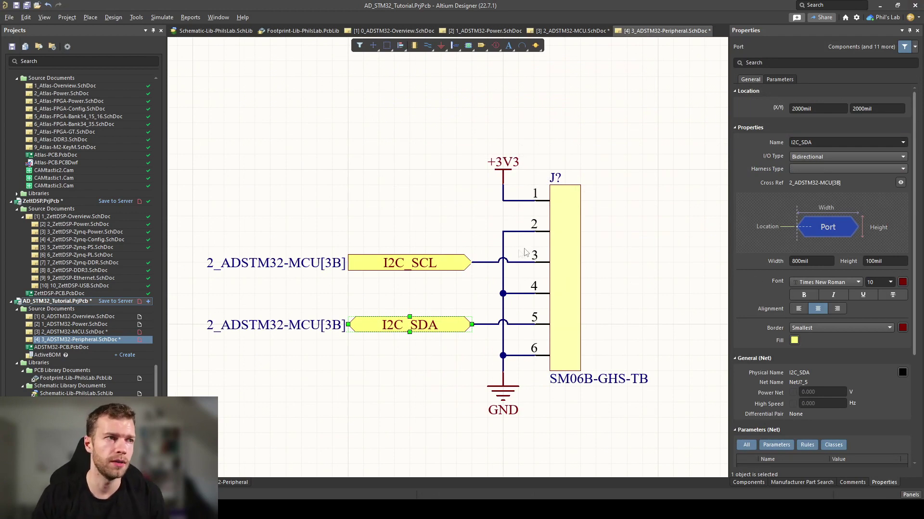
- Verify the header wiring: +3V3 on pin 1, GND pin 2, I2C_SCL pin 3, I2C_SDA pin 5
scroll(494, 241, "up", 2, "ctrl")
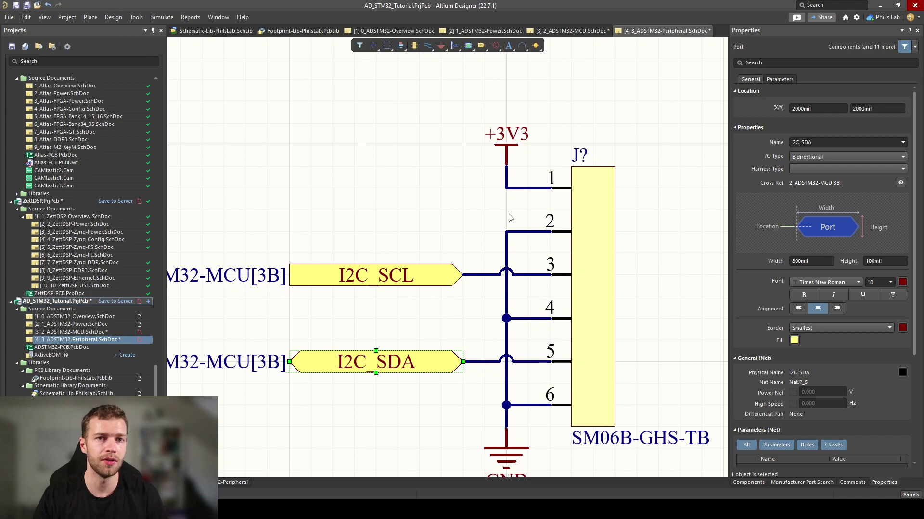
left_click(505, 146)
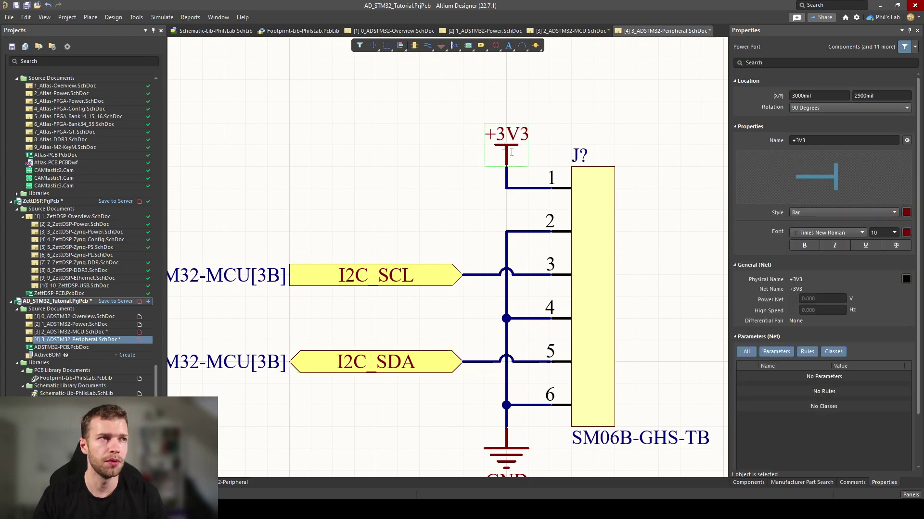
left_click(505, 223)
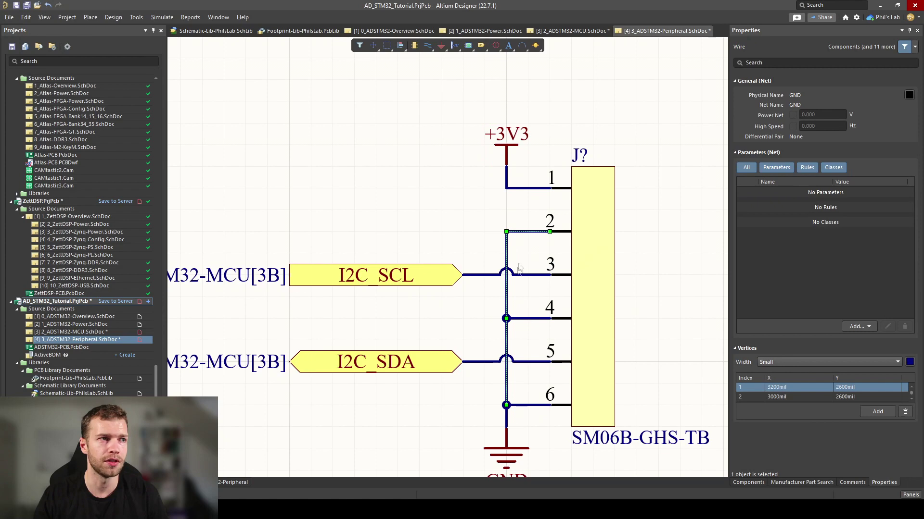
left_click(478, 276)
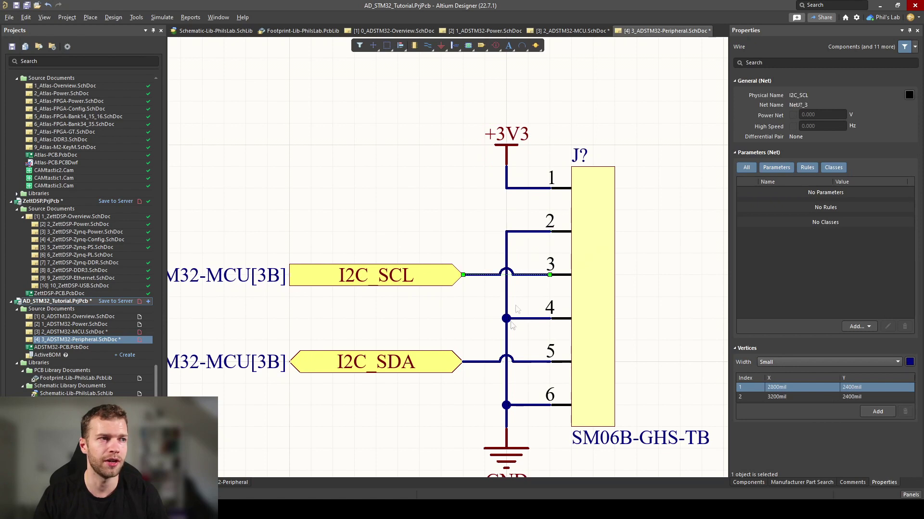
left_click(481, 362)
right_click_drag(498, 432, 541, 382)
left_click(496, 371)
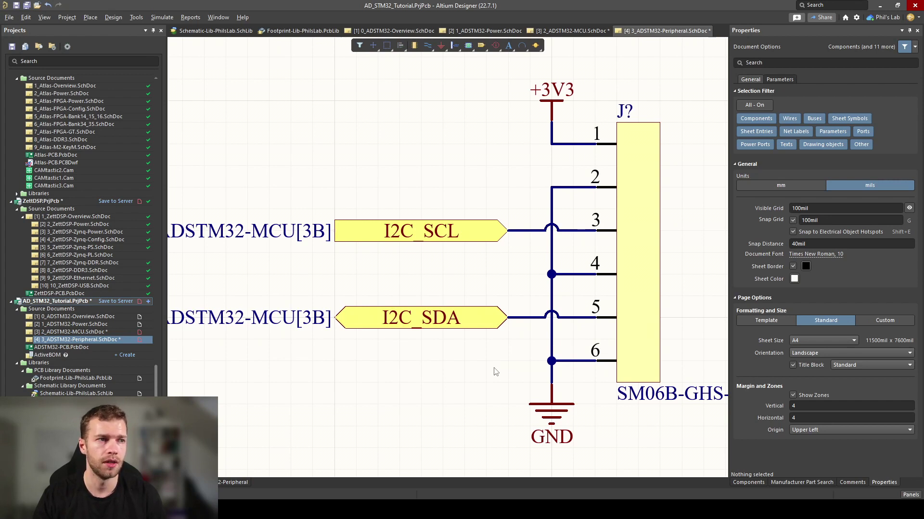
scroll(496, 372, "down", 2, "ctrl")
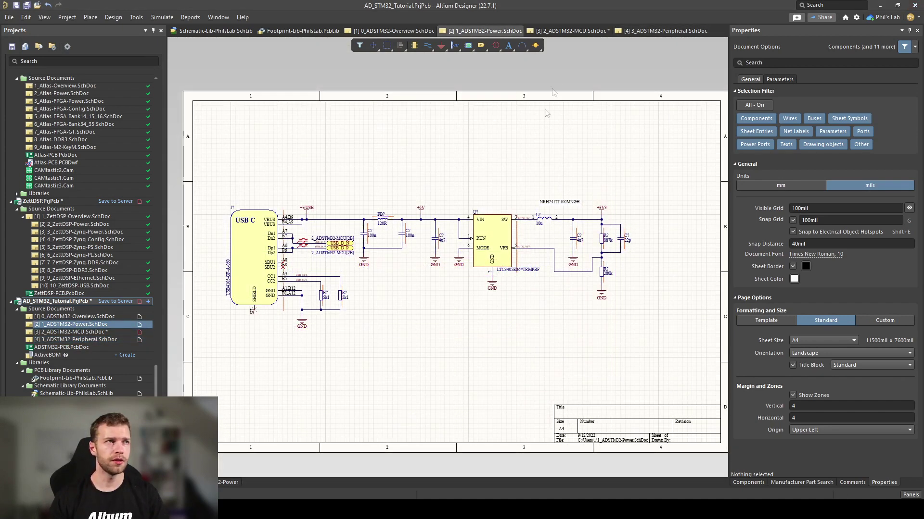
left_click(576, 33)
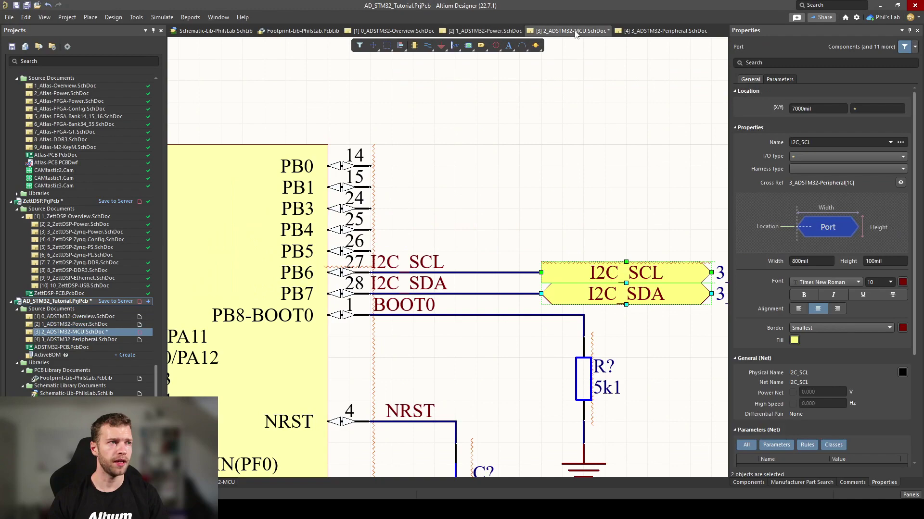
scroll(558, 210, "down", 5, "ctrl")
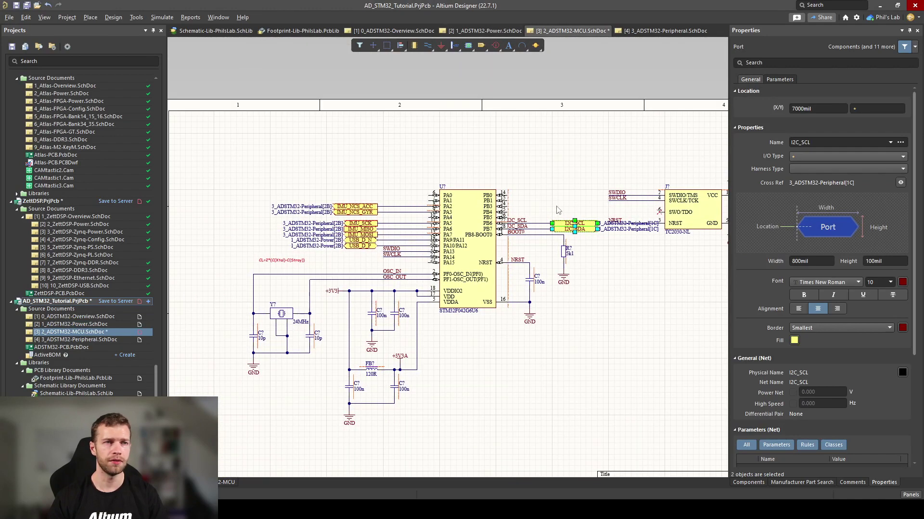
scroll(553, 221, "right", 1, "shift")
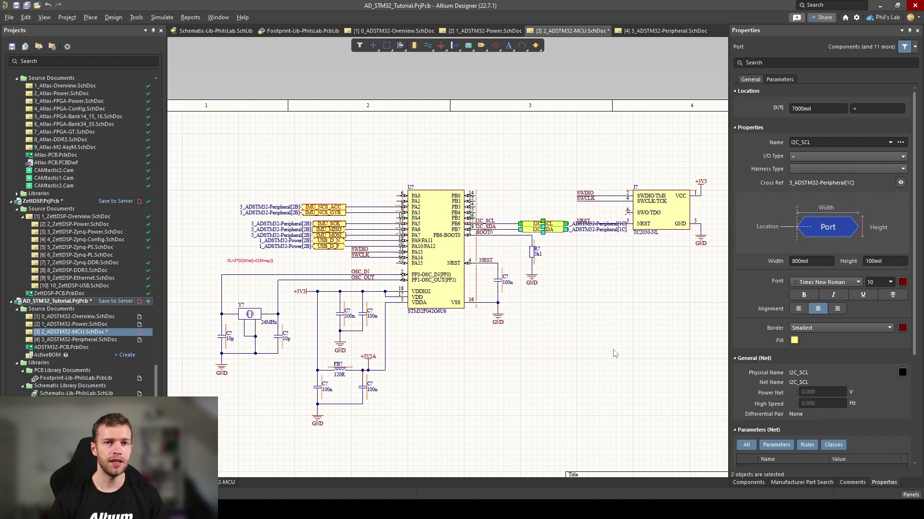
scroll(521, 319, "up", 6, "ctrl")
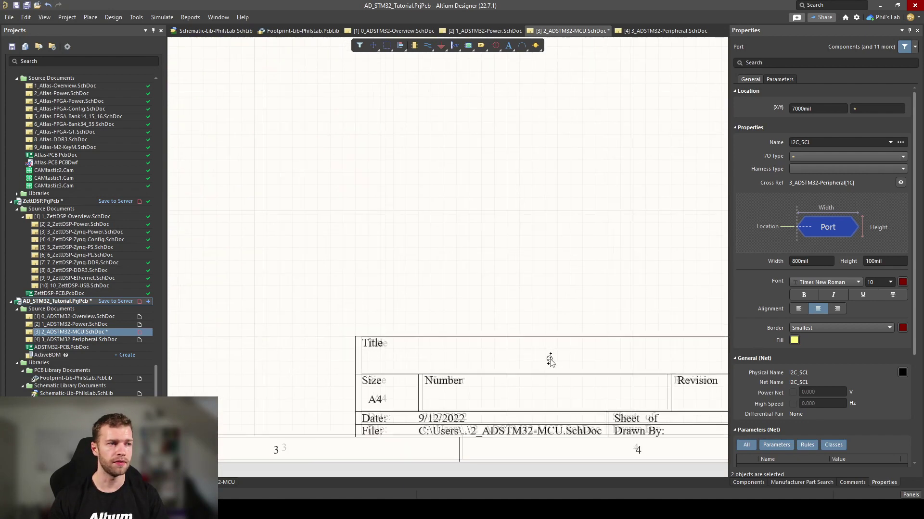
scroll(518, 436, "down", 6, "ctrl")
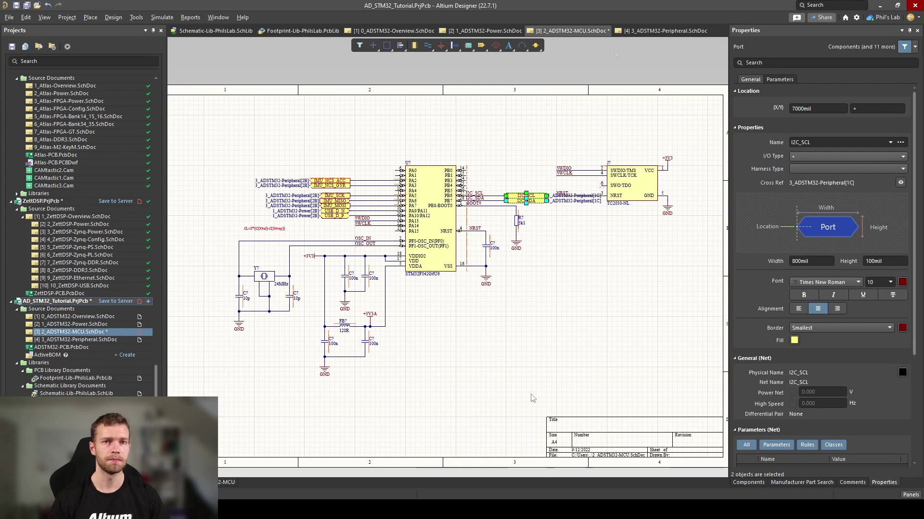
left_click(663, 31)
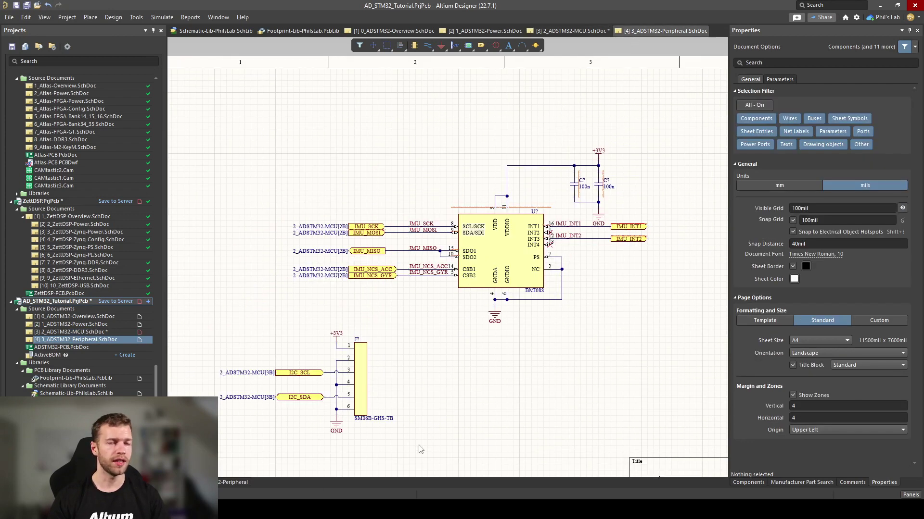
scroll(344, 349, "up", 2, "ctrl")
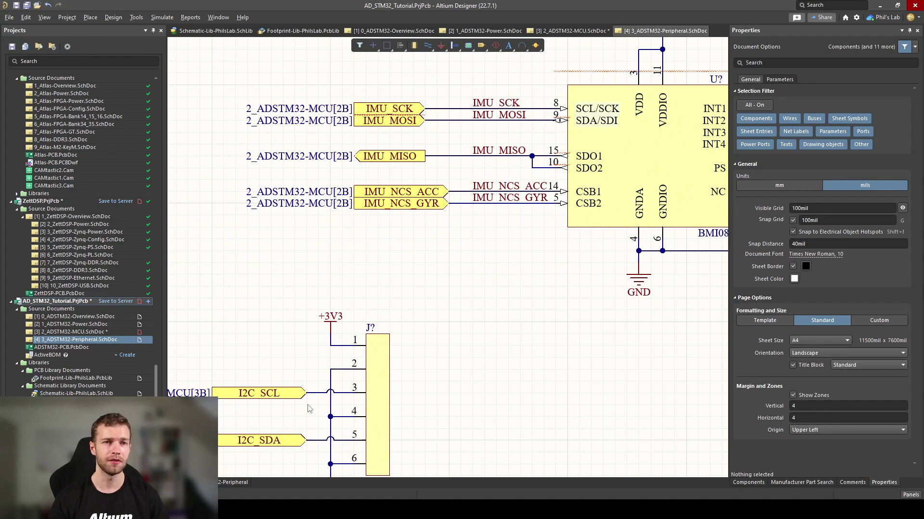
right_click_drag(364, 377, 424, 338)
scroll(423, 340, "down", 1, "ctrl")
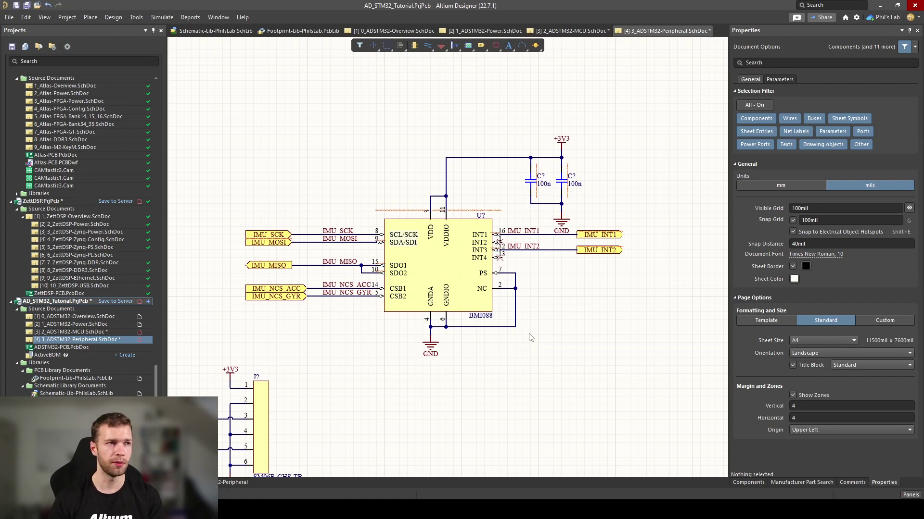
- Draw a rectangular line outline around the BMI088 IMU circuit, separating it from the I2C header
right_click(530, 337)
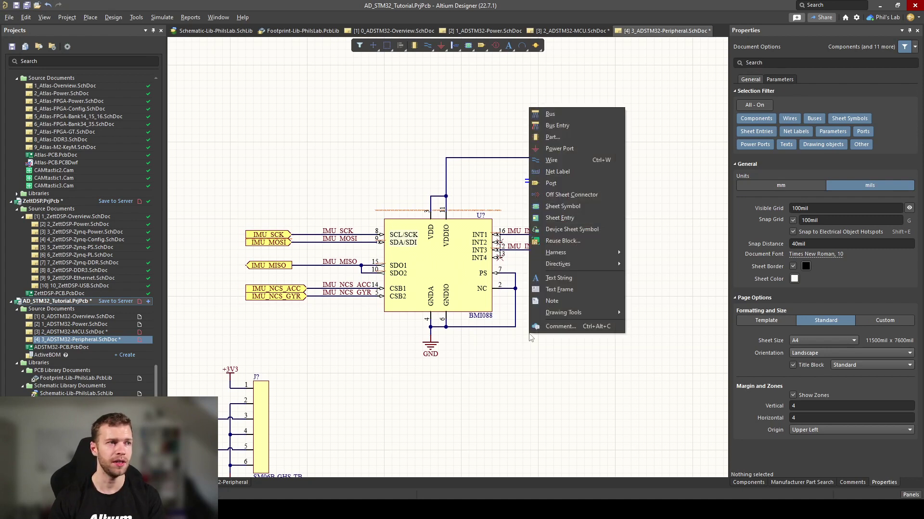
key("d")
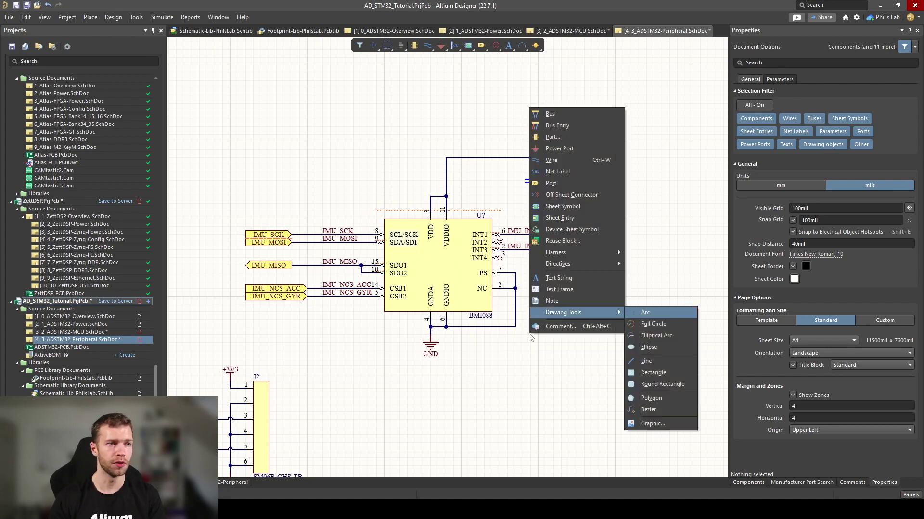
key("l")
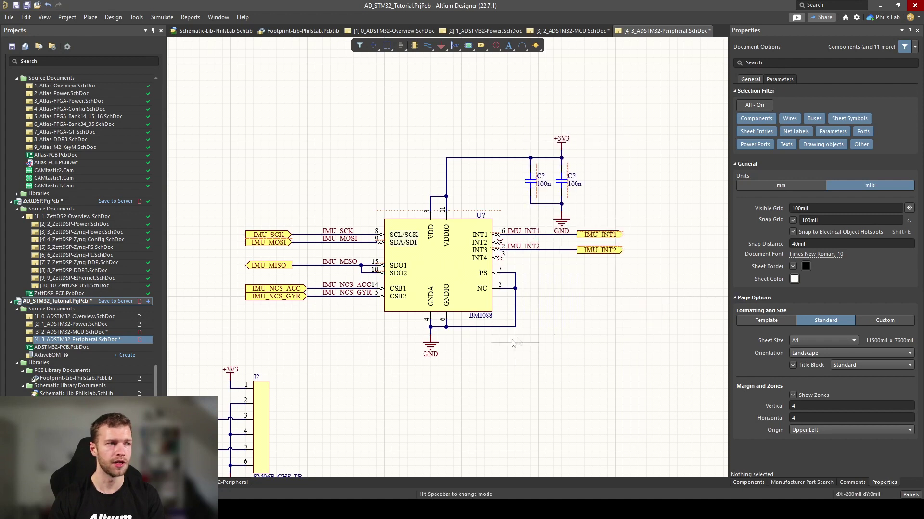
left_click(430, 366)
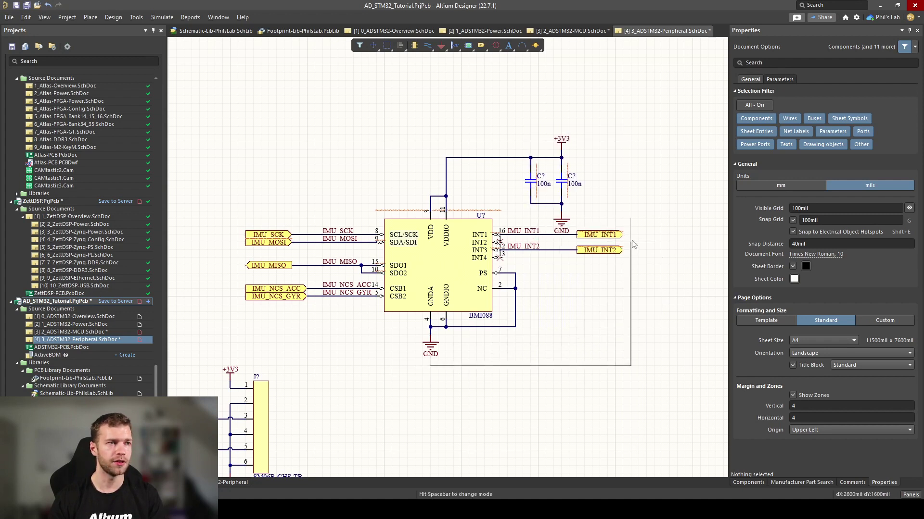
left_click(630, 127)
left_click(237, 312)
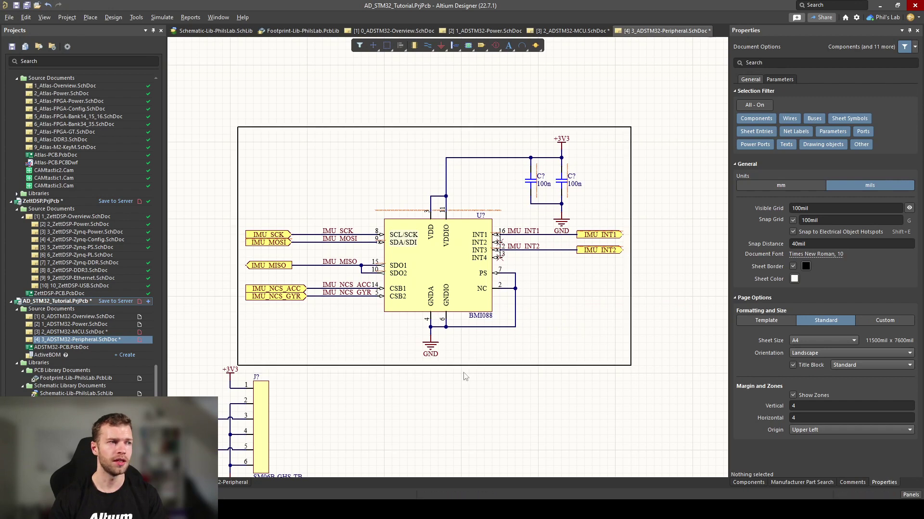
scroll(518, 245, "down", 2, "ctrl")
left_click_drag(380, 430, 264, 326)
scroll(421, 309, "up", 2, "ctrl")
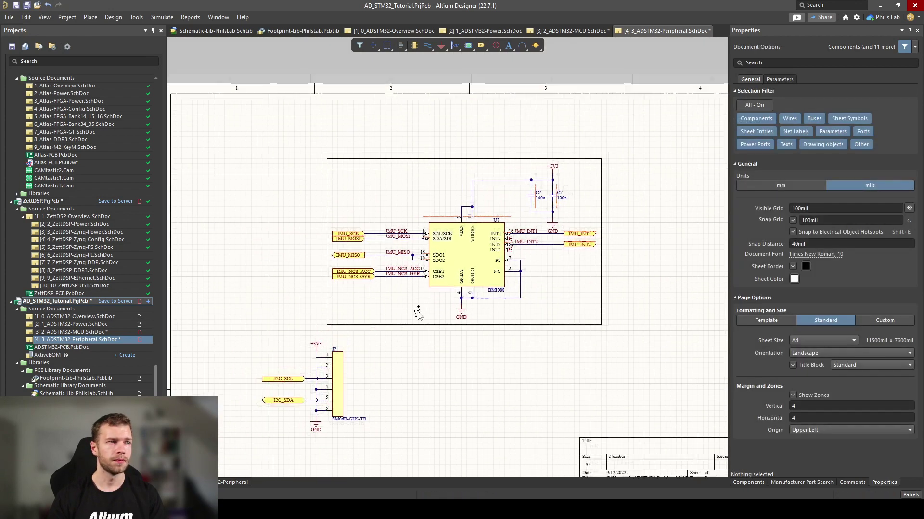
- Place a text string above the box and paste in the IMU section heading wording
key("p")
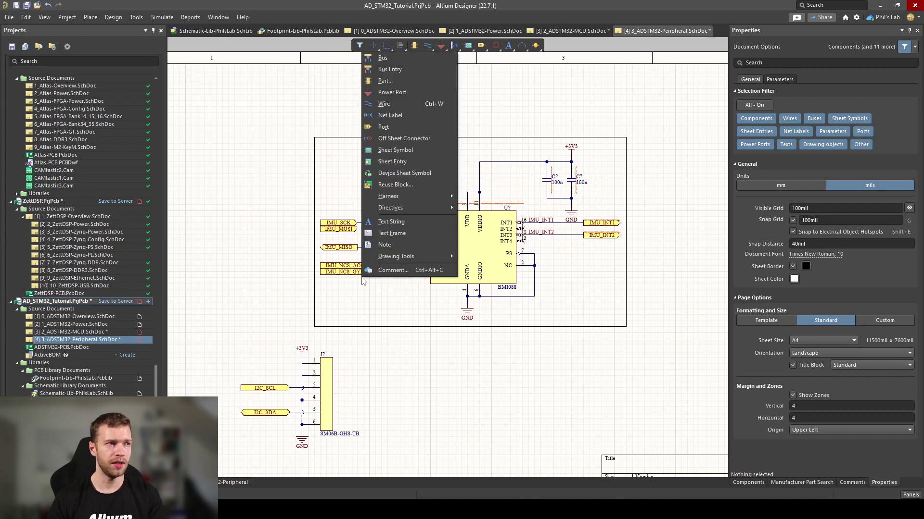
key("v")
key("f")
scroll(301, 154, "up", 3, "ctrl")
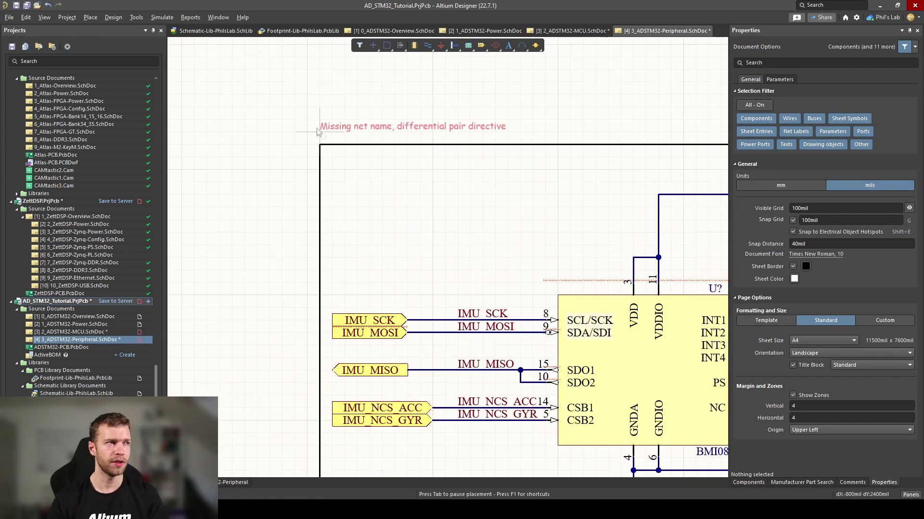
key("Escape")
left_click(358, 132)
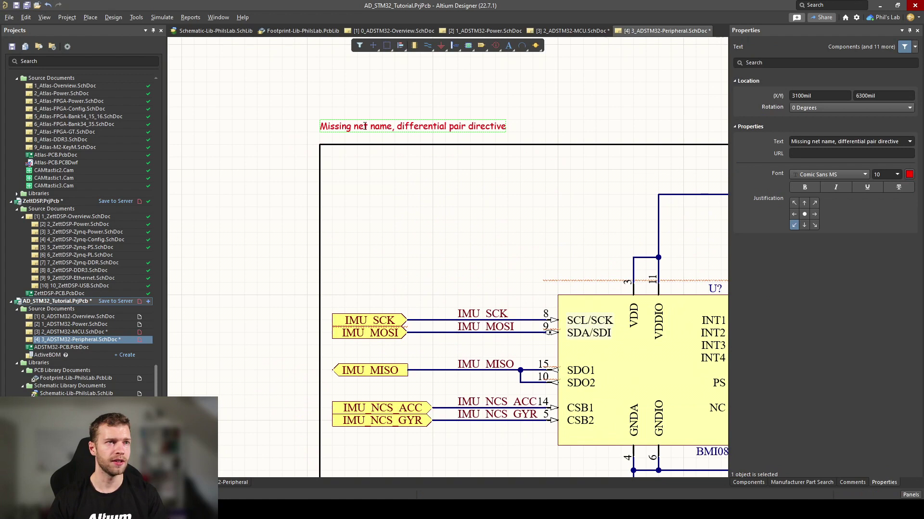
double_click(364, 126)
type("Inertial Measurement Unit (SPI to Microcontroller)")
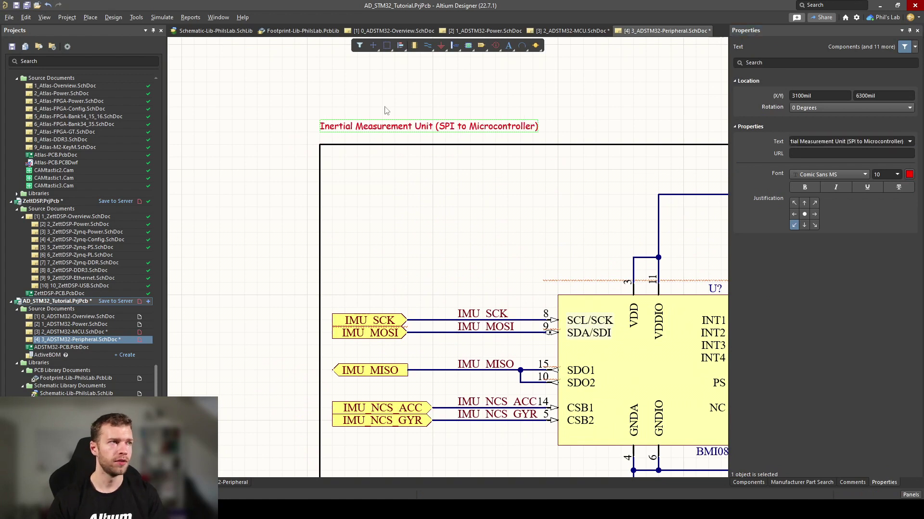
left_click(468, 162)
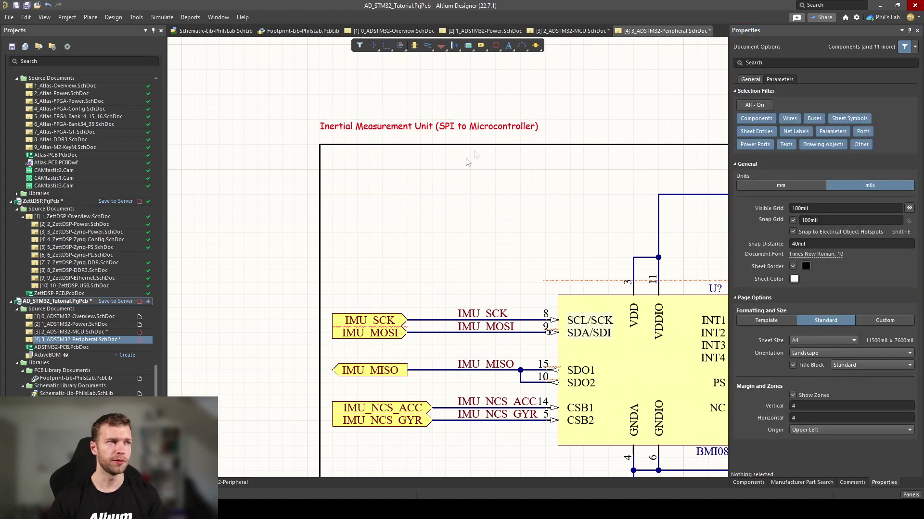
- Change the IMU heading's font in Properties to larger blue sans-serif text
left_click(484, 132)
left_click(857, 175)
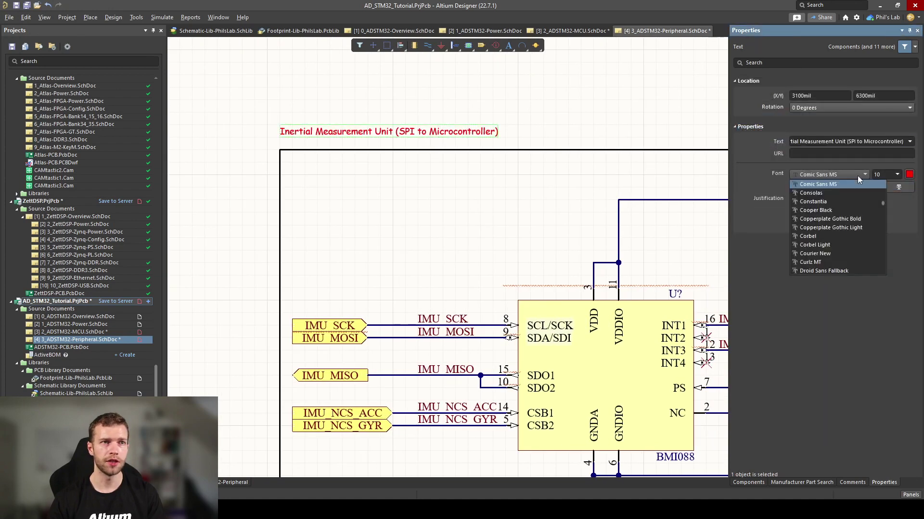
scroll(883, 202, "up", 5)
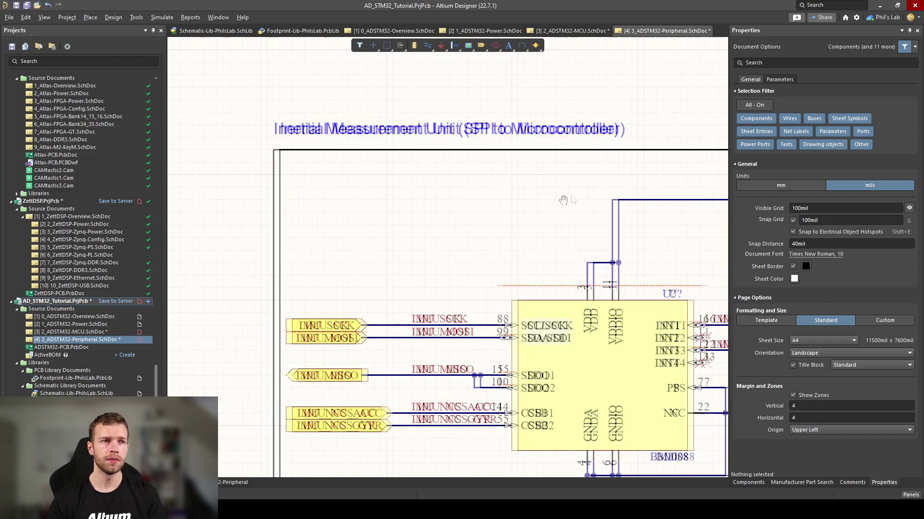
scroll(529, 241, "down", 2)
scroll(529, 240, "right", 4)
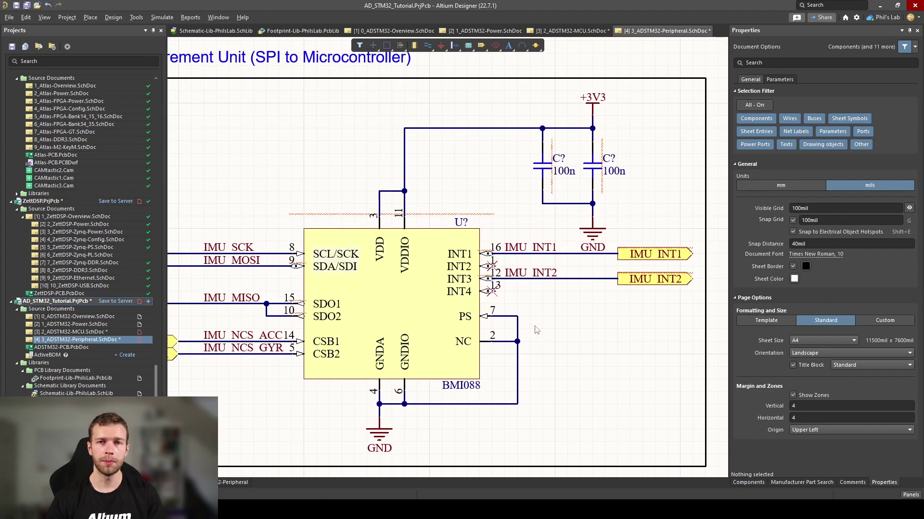
scroll(510, 324, "up", 2, "ctrl")
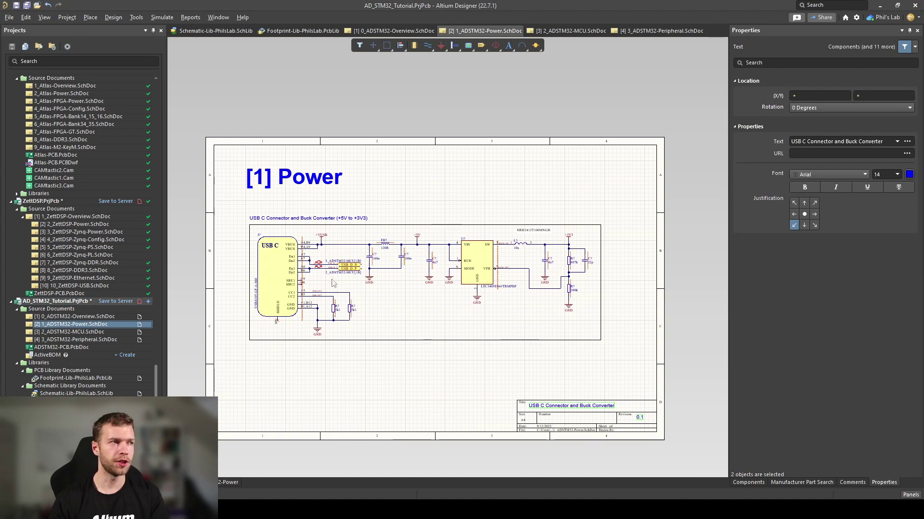
- Check the Power sheet's title block, then open the Peripheral and Overview sheets
scroll(327, 130, "up", 4, "ctrl")
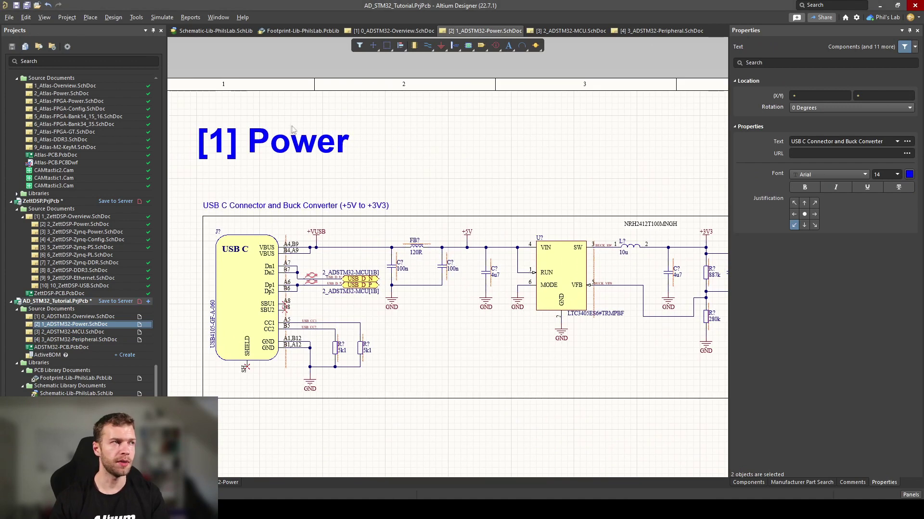
scroll(235, 136, "up", 2, "ctrl")
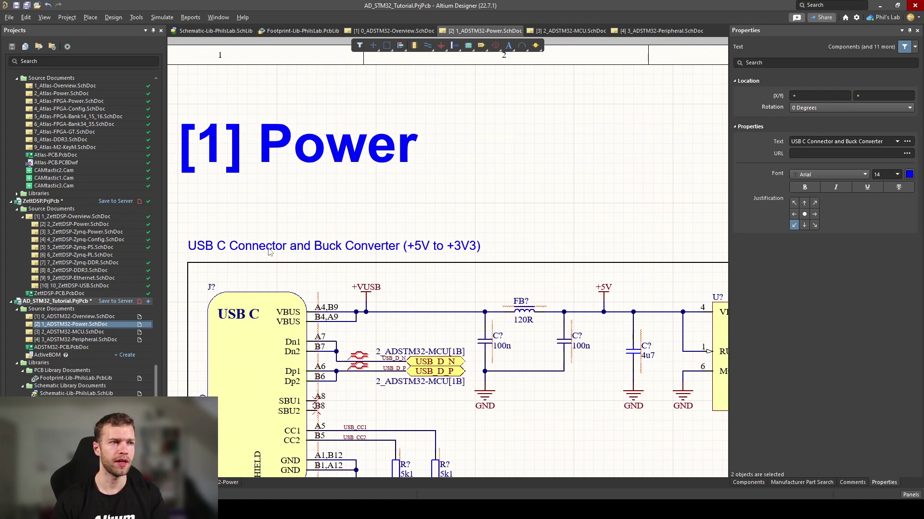
scroll(354, 298, "down", 3, "ctrl")
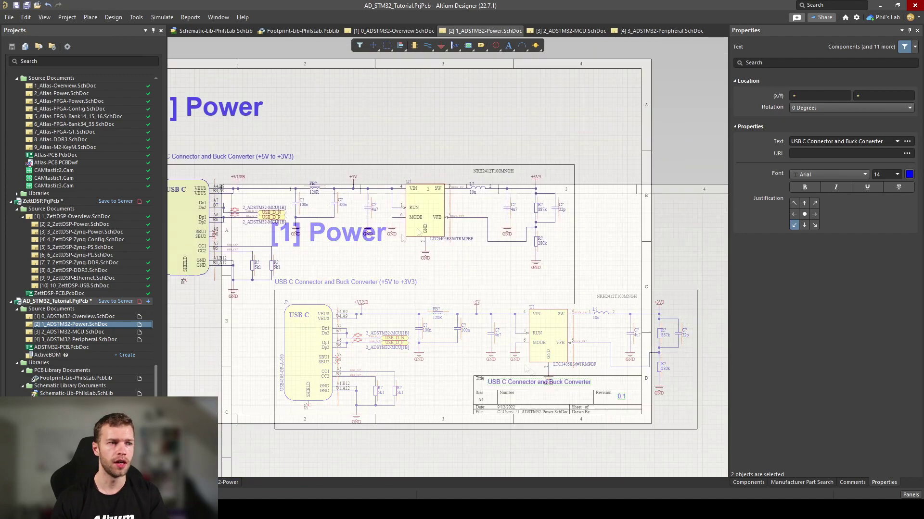
scroll(538, 375, "up", 4, "ctrl")
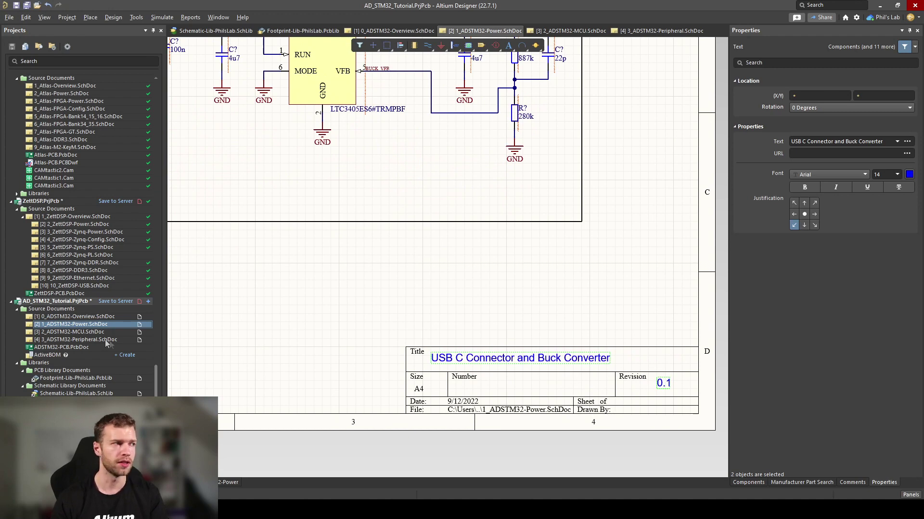
left_click(98, 339)
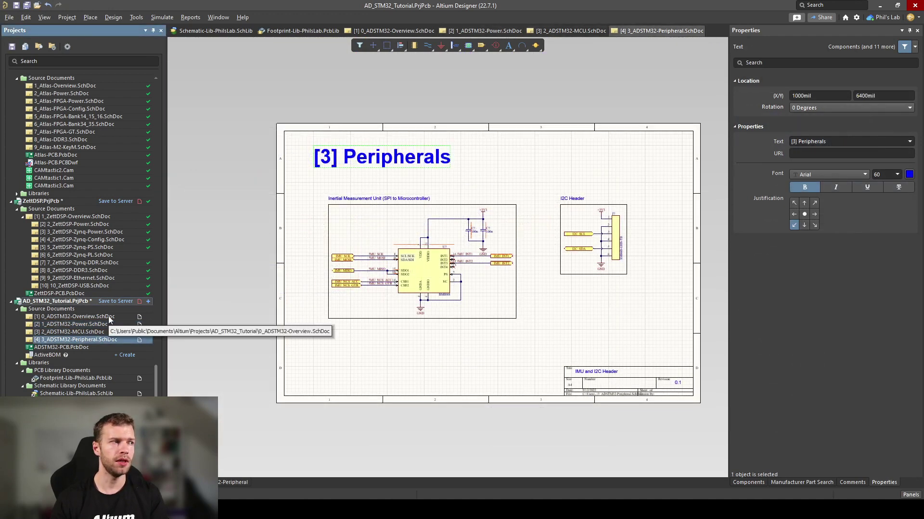
left_click(110, 318)
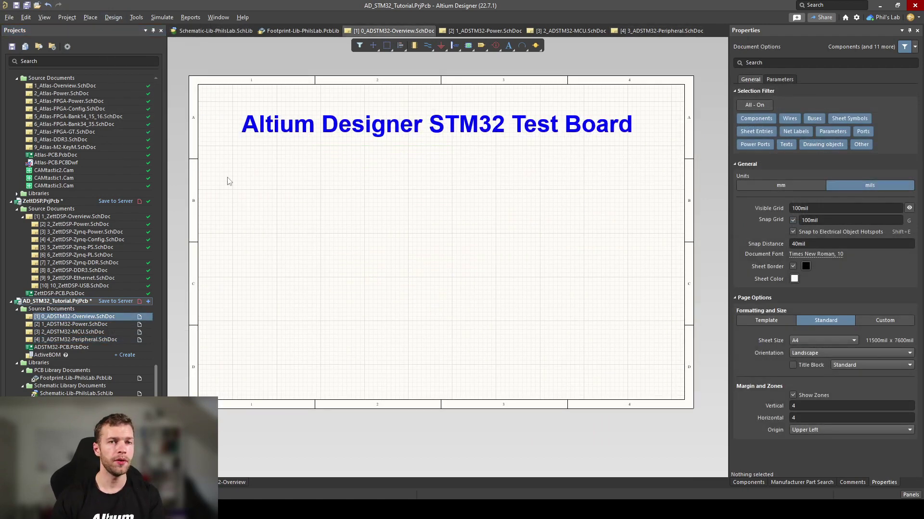
- Create a sheet symbol from the Power sheet and place it on the Overview
left_click(114, 18)
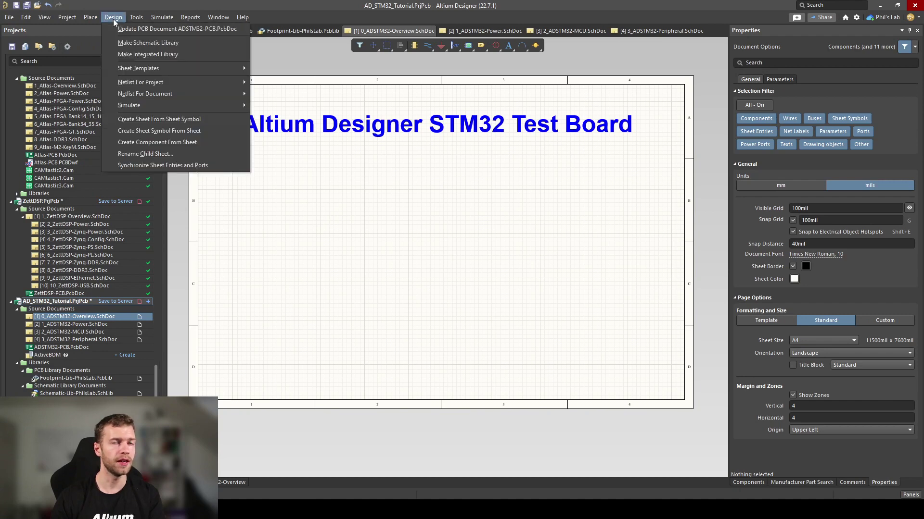
left_click(157, 134)
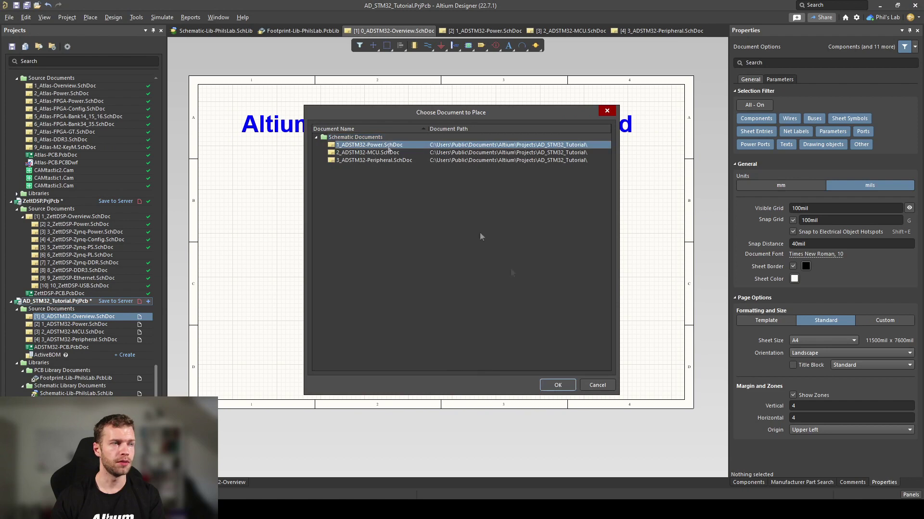
left_click(560, 387)
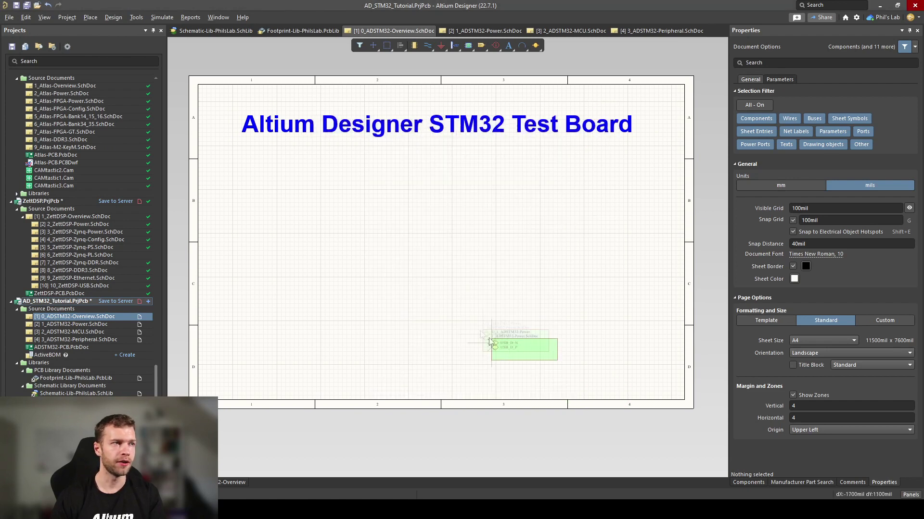
left_click(366, 226)
scroll(336, 205, "up", 3, "ctrl")
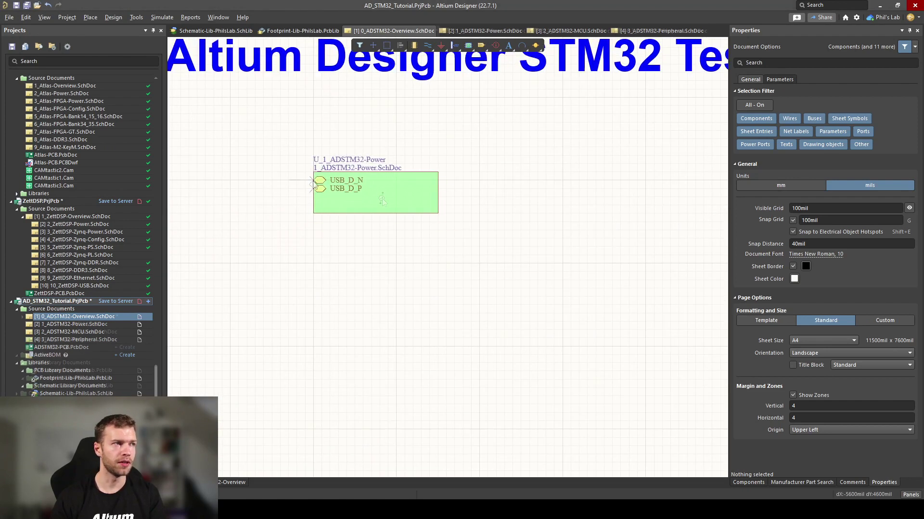
left_click_drag(374, 190, 374, 199)
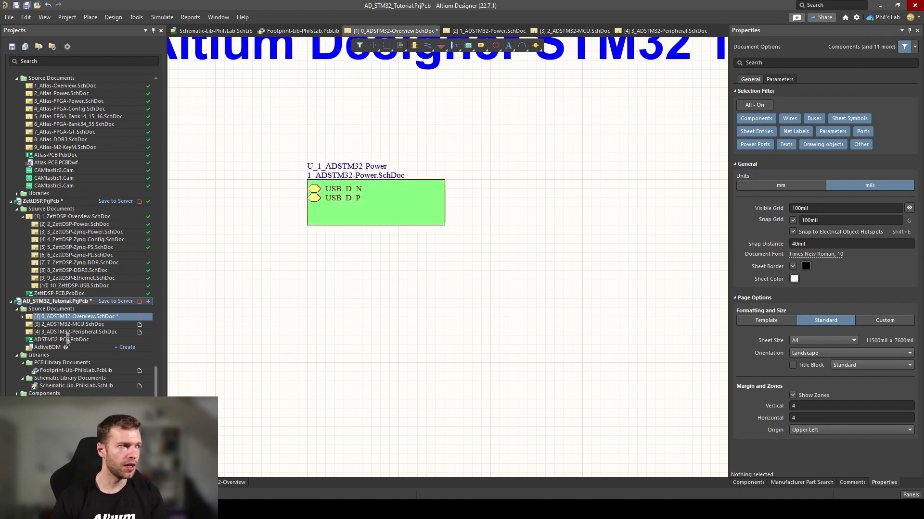
- Rearrange the symbol's file-name label and designator, moving USB_D_N and USB_D_P to the right edge
left_click(22, 316)
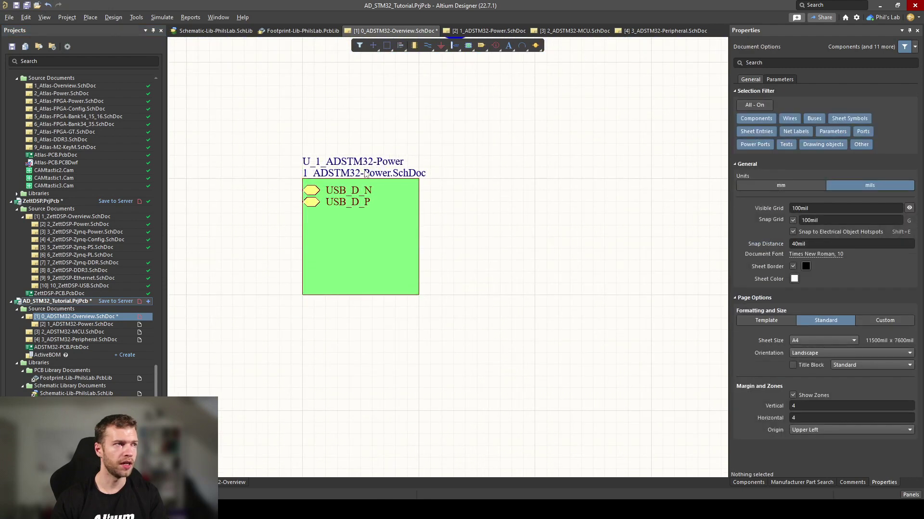
left_click_drag(344, 168, 344, 296)
left_click_drag(334, 162, 410, 202)
left_click(311, 202)
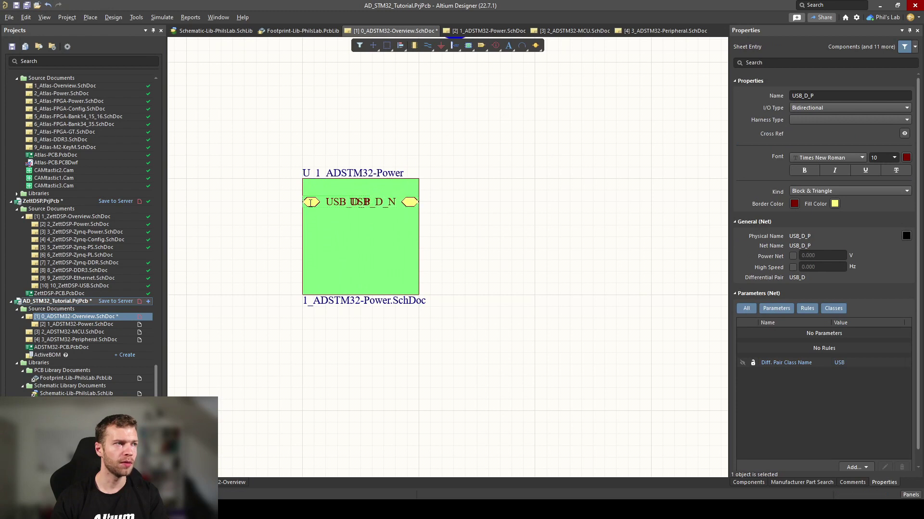
left_click_drag(310, 202, 409, 213)
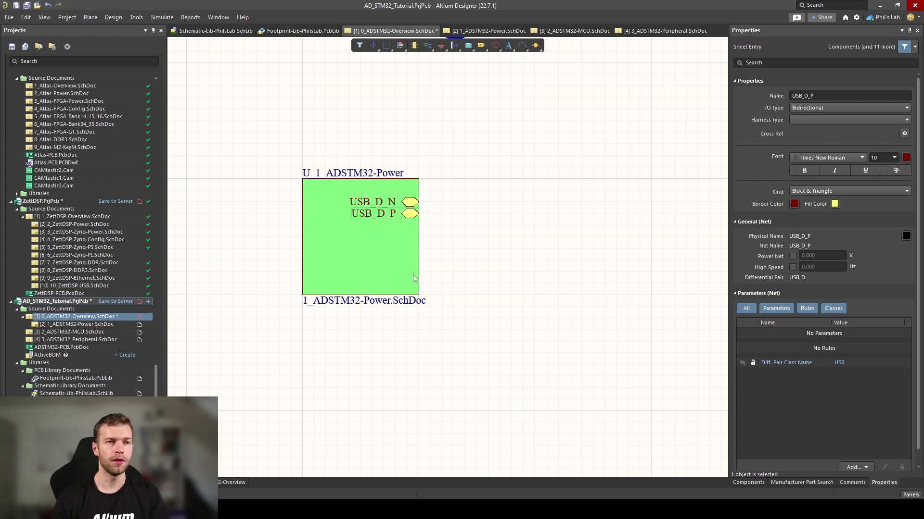
left_click(247, 82)
- Create a sheet symbol from the MCU sheet, place it beside Power, and stretch it taller
left_click(113, 17)
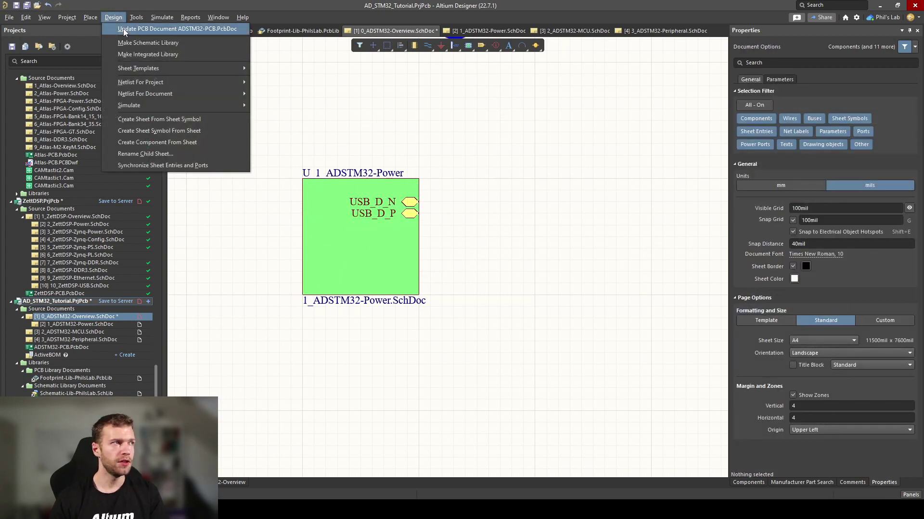
left_click(180, 130)
left_click(346, 153)
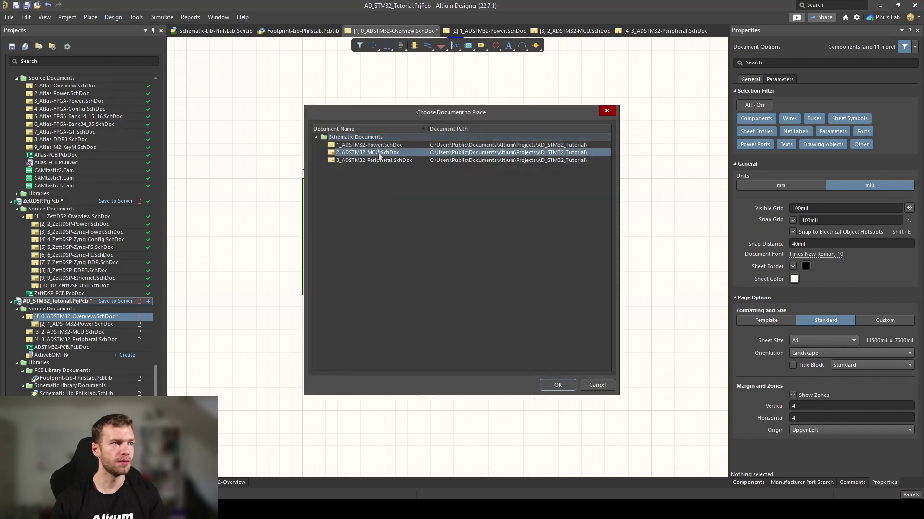
left_click(558, 384)
left_click(535, 190)
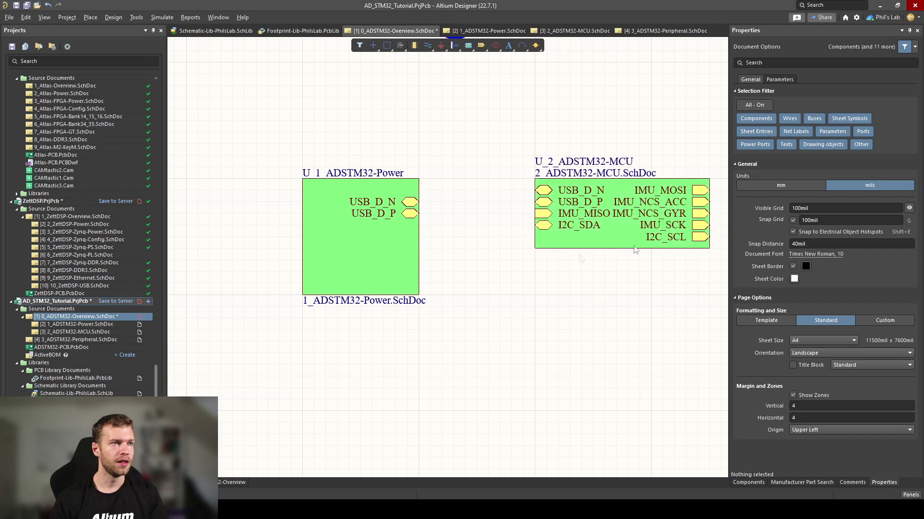
left_click_drag(709, 248, 709, 318)
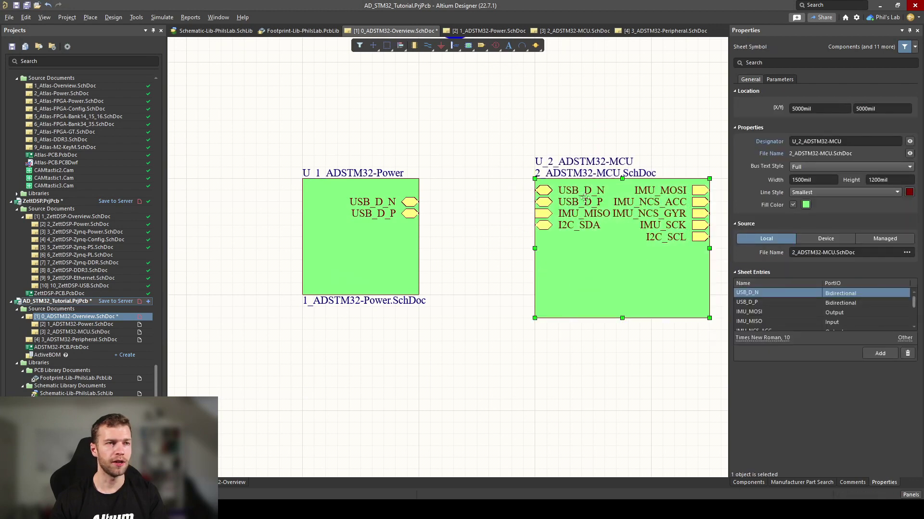
- Review the Overview sheet symbols, then switch to STM32CubeIDE's pinout view
scroll(519, 241, "right", 3, "shift")
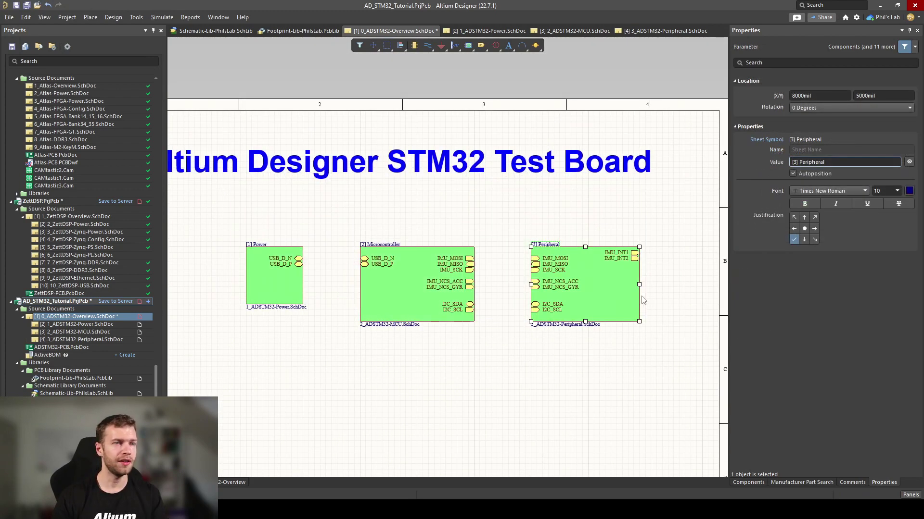
scroll(642, 300, "up", 3, "ctrl")
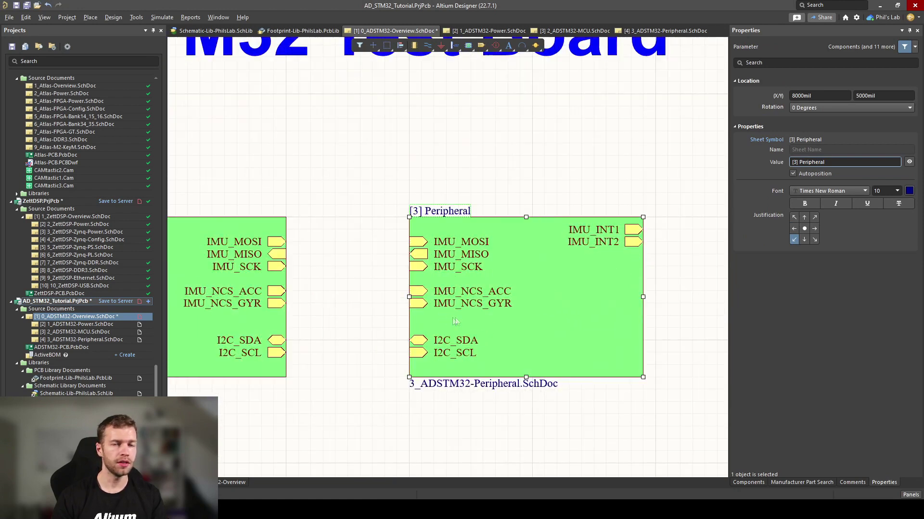
scroll(644, 230, "up", 2, "ctrl")
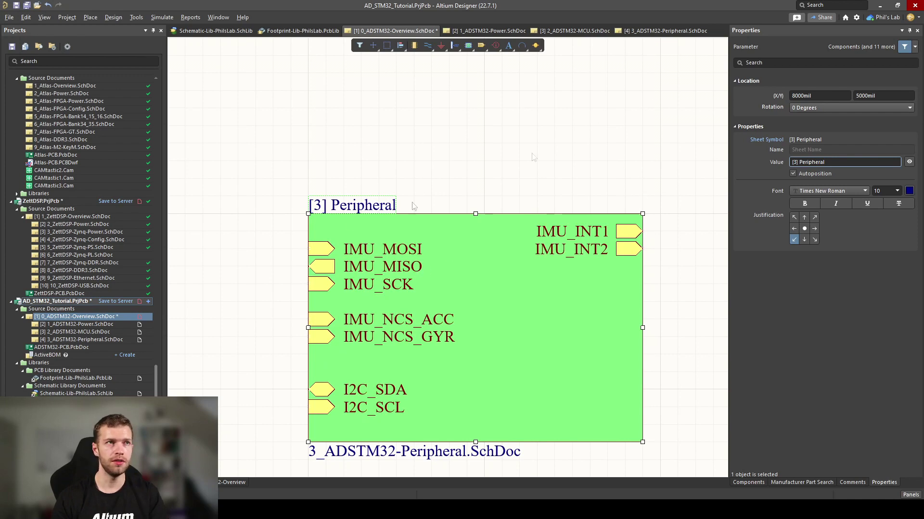
scroll(414, 206, "left", 5, "shift")
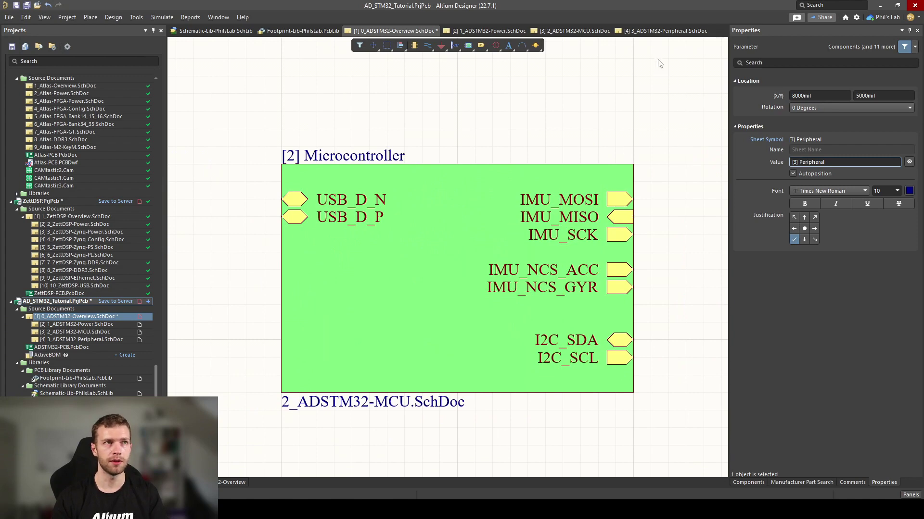
key("alt+Tab")
- Assign pin PB0 to GPIO_EXTI0 and pin PB1 to GPIO_EXTI1
left_click_drag(573, 334, 530, 201)
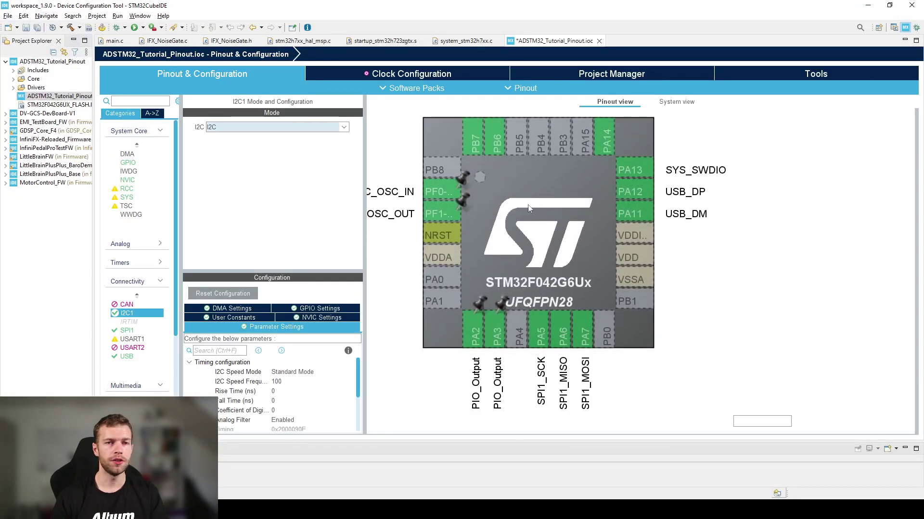
left_click(607, 334)
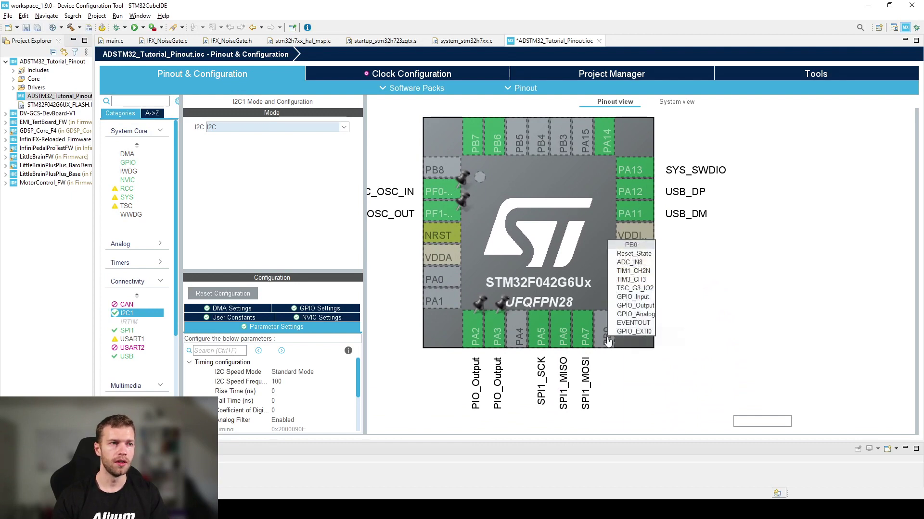
left_click(632, 332)
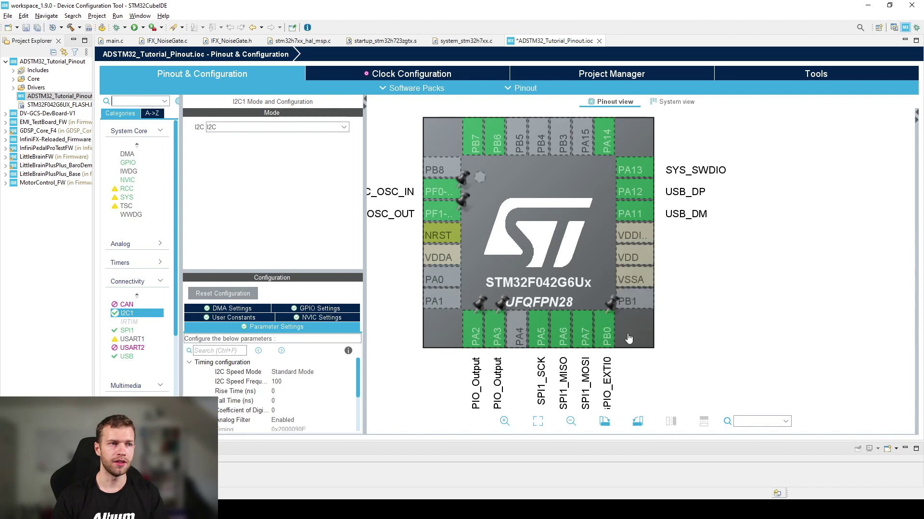
left_click(633, 304)
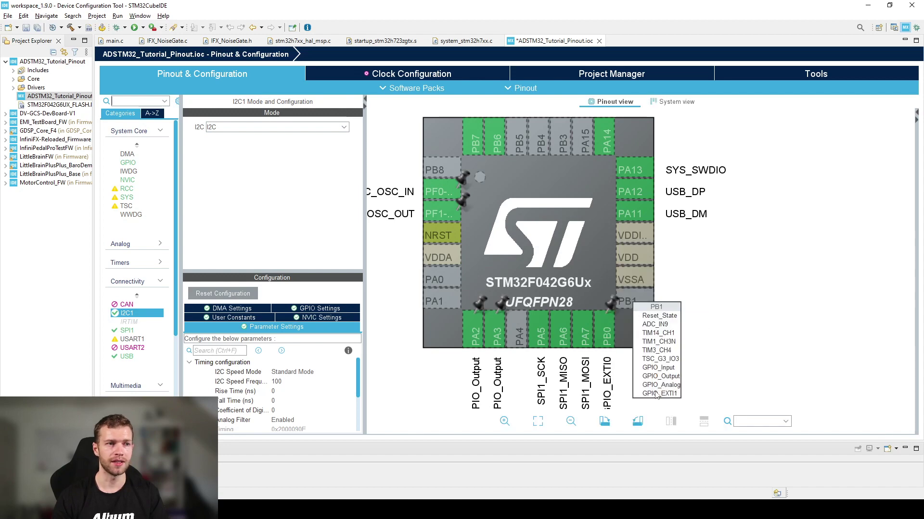
left_click(656, 394)
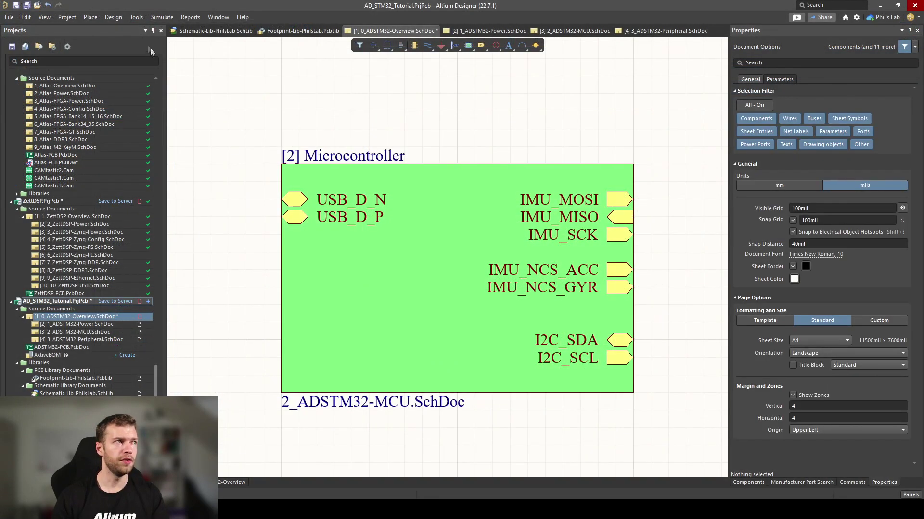
- Synchronize sheet entries to add IMU_INT1 and IMU_INT2 entries to the Microcontroller symbol
left_click(116, 17)
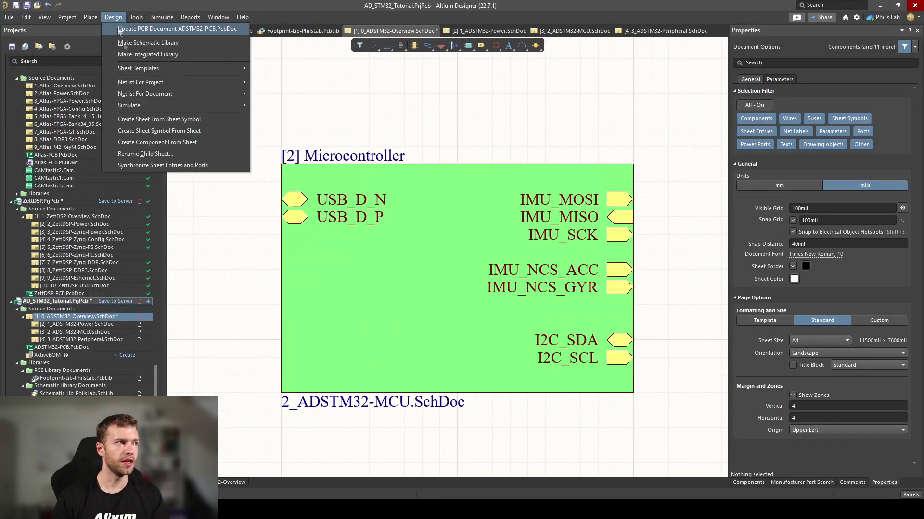
left_click(165, 166)
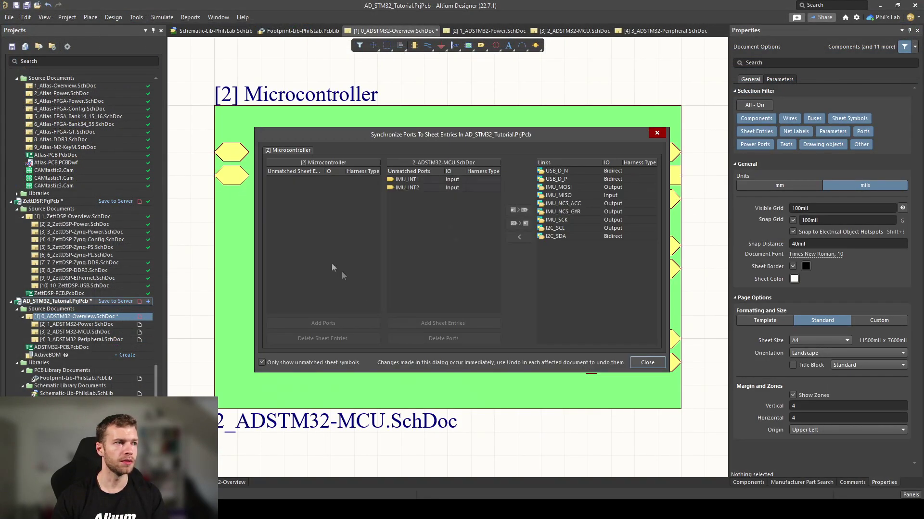
left_click_drag(452, 188, 457, 177)
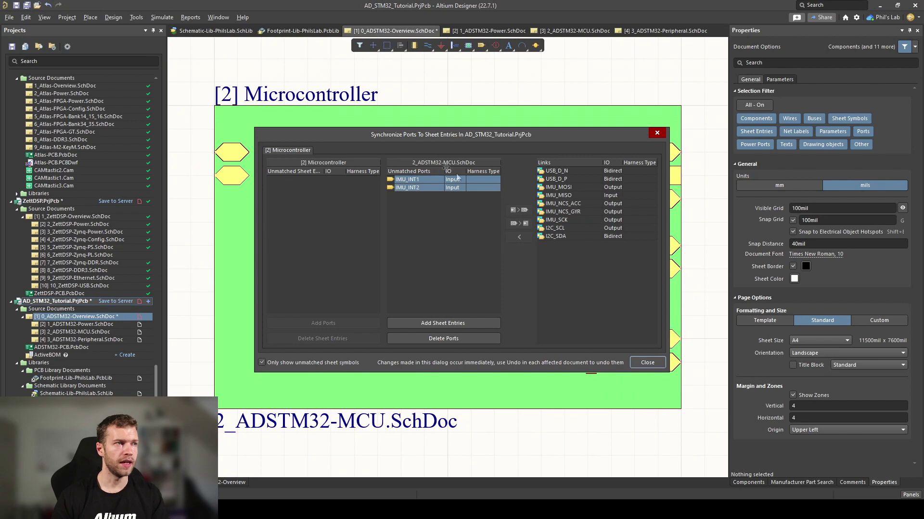
left_click(443, 323)
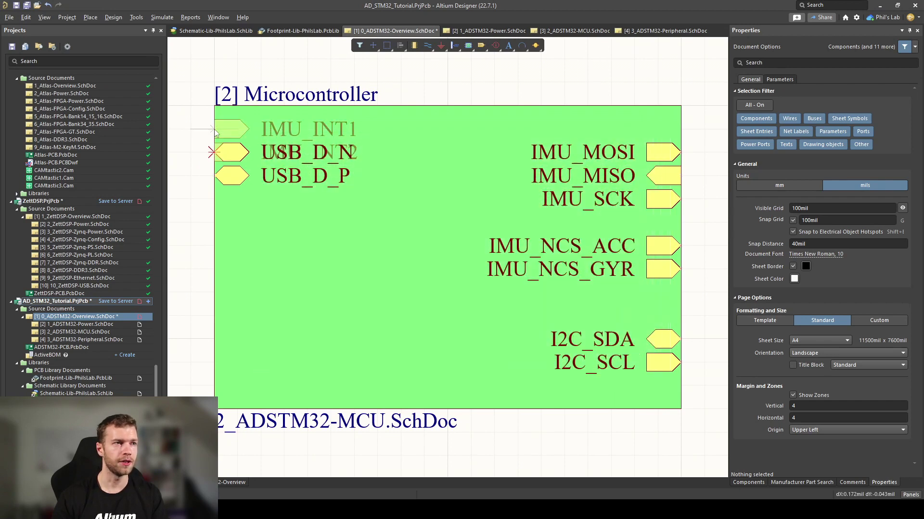
left_click(266, 299)
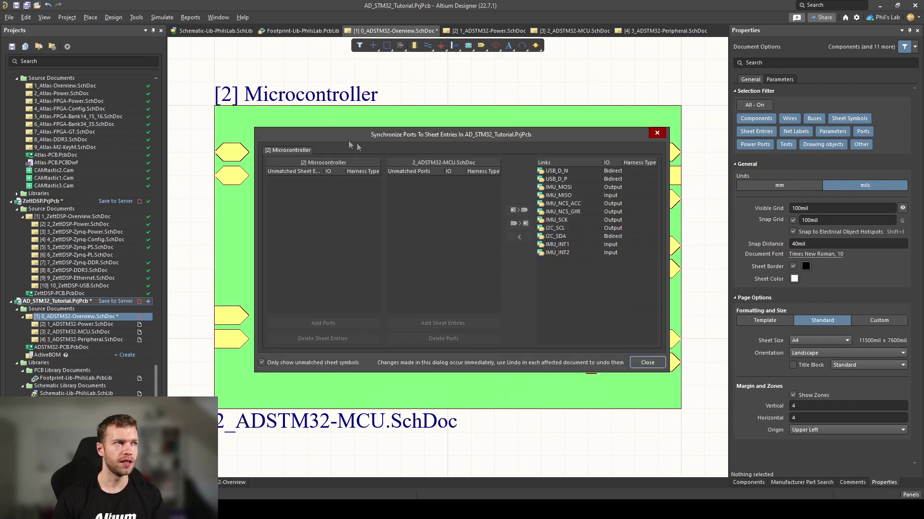
left_click(647, 362)
scroll(462, 260, "down", 3, "ctrl")
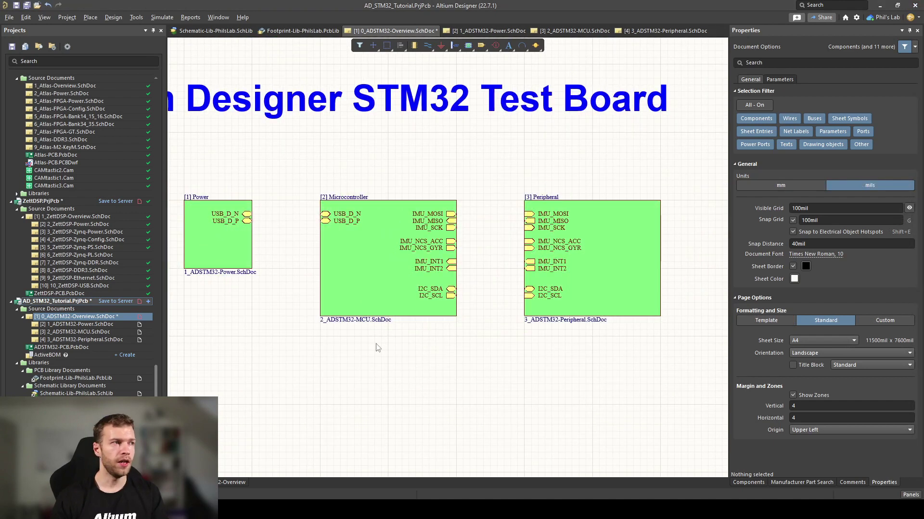
- Wire USB_D_N and USB_D_P between the Power and Microcontroller sheet symbols
scroll(246, 220, "up", 3, "ctrl")
key("ctrl+w")
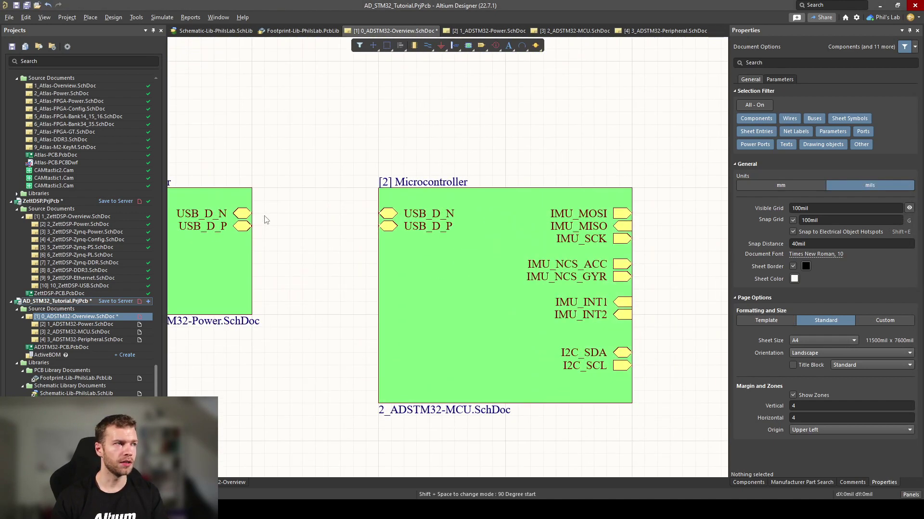
left_click(251, 213)
left_click(380, 213)
left_click(379, 226)
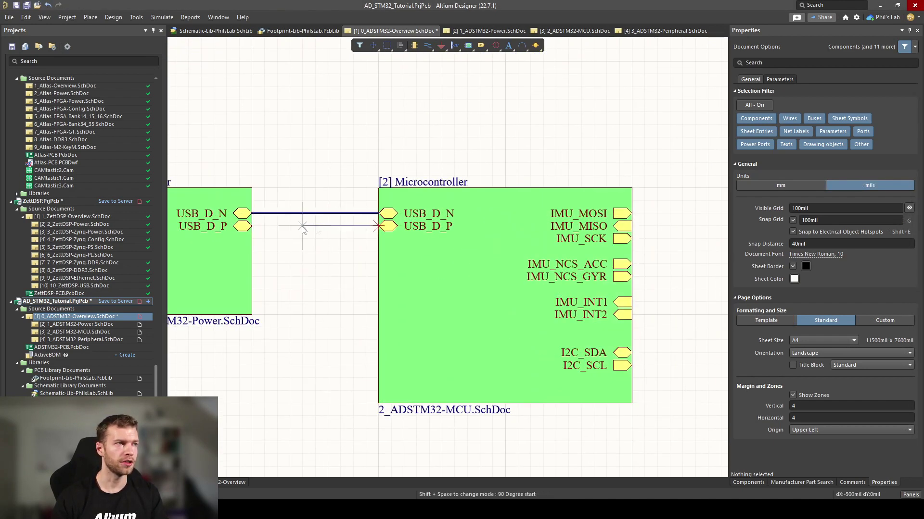
left_click(252, 226)
- Wire IMU_MOSI, IMU_MISO and IMU_SCK to the Peripheral symbol, then open the Power sheet
left_click(632, 213)
left_click(615, 213)
left_click(615, 225)
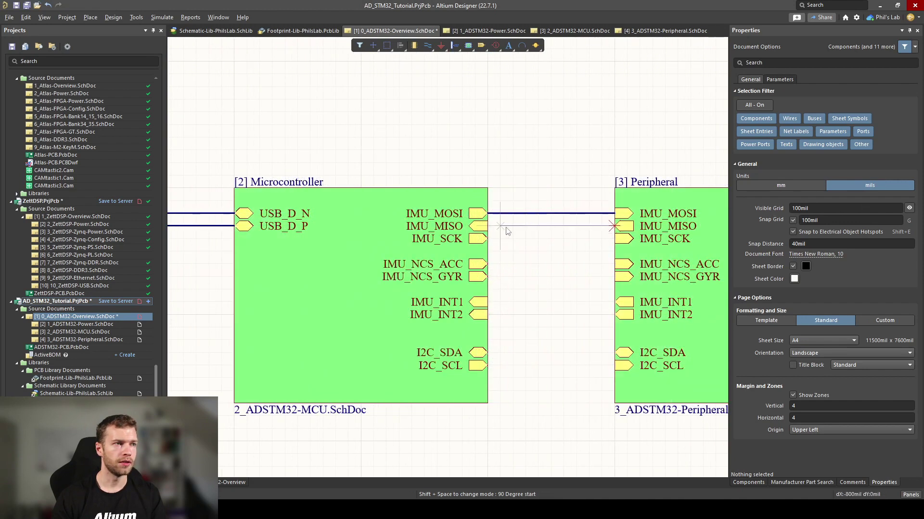
left_click(487, 225)
left_click(487, 238)
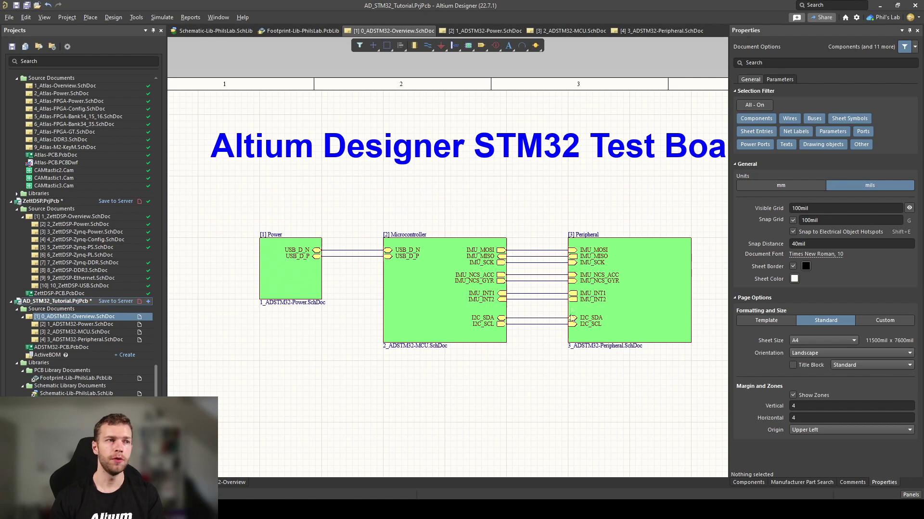
scroll(567, 281, "up", 3, "ctrl")
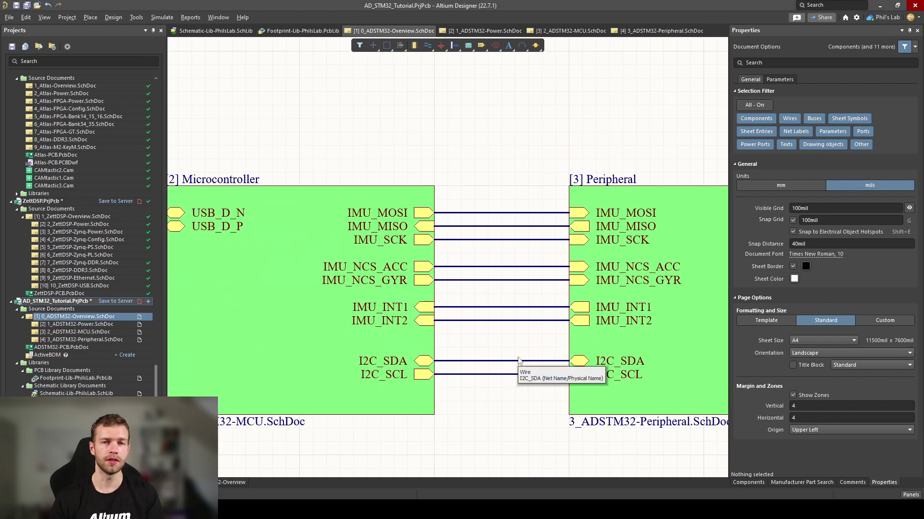
scroll(518, 362, "down", 2, "ctrl")
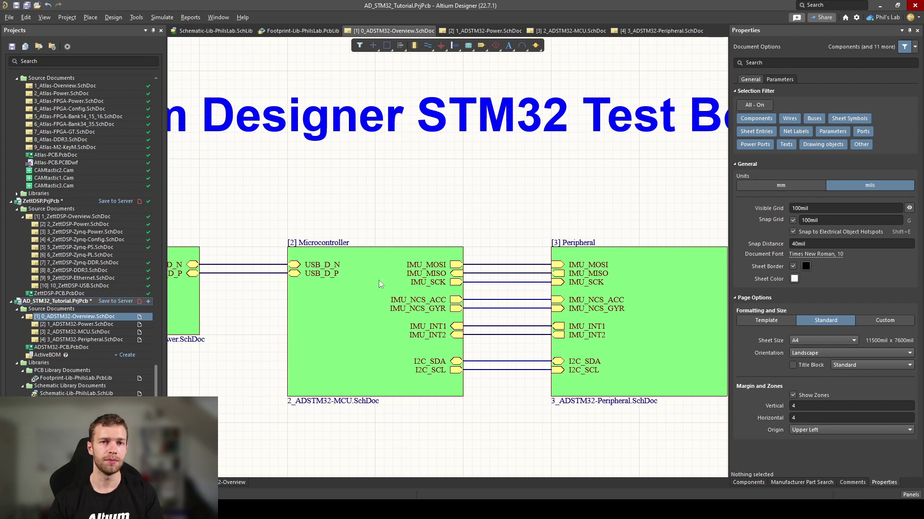
left_click(77, 325)
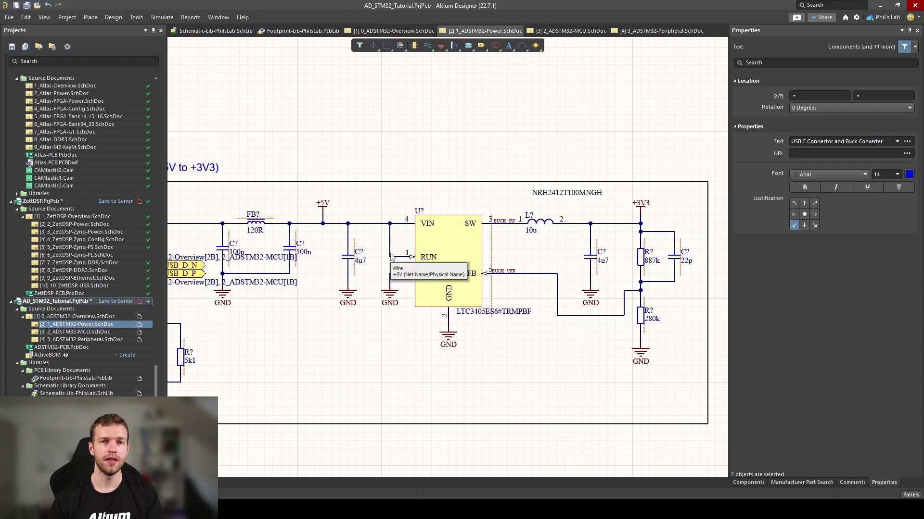
left_click_drag(391, 256, 268, 359)
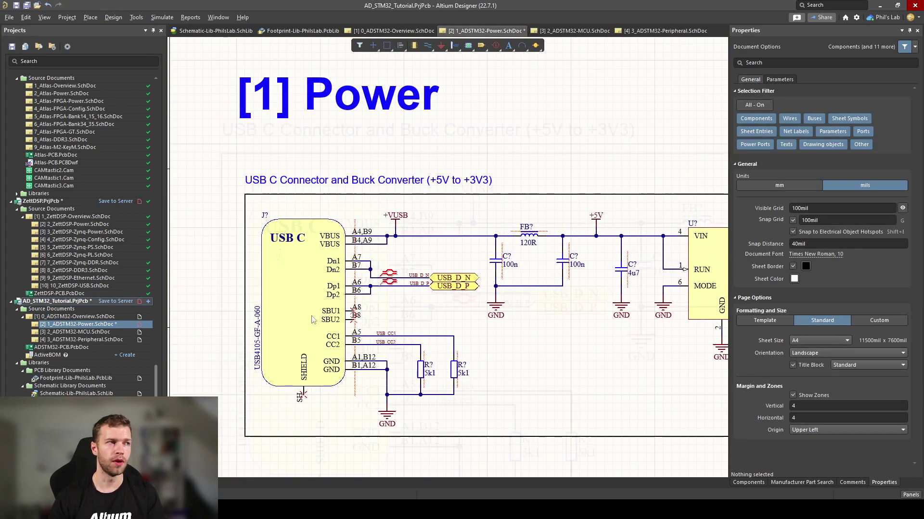
scroll(278, 254, "up", 3, "ctrl")
left_click(252, 181)
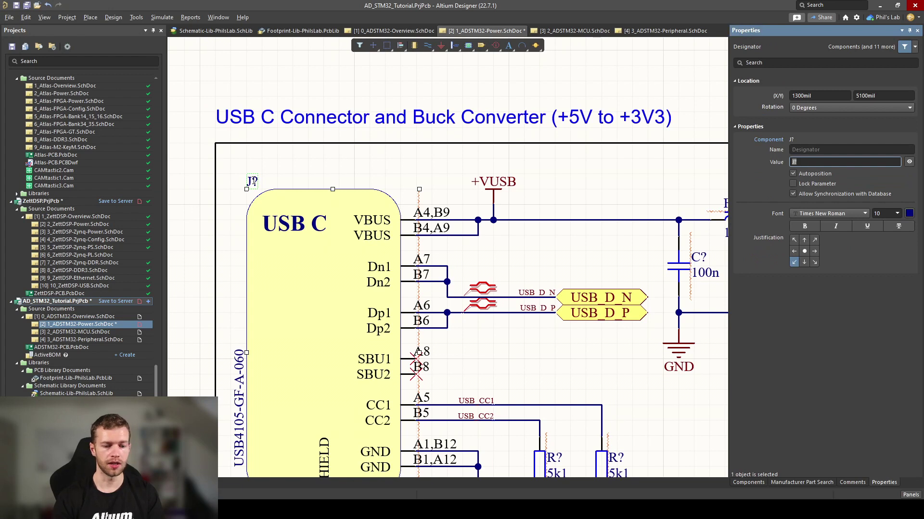
type("J100")
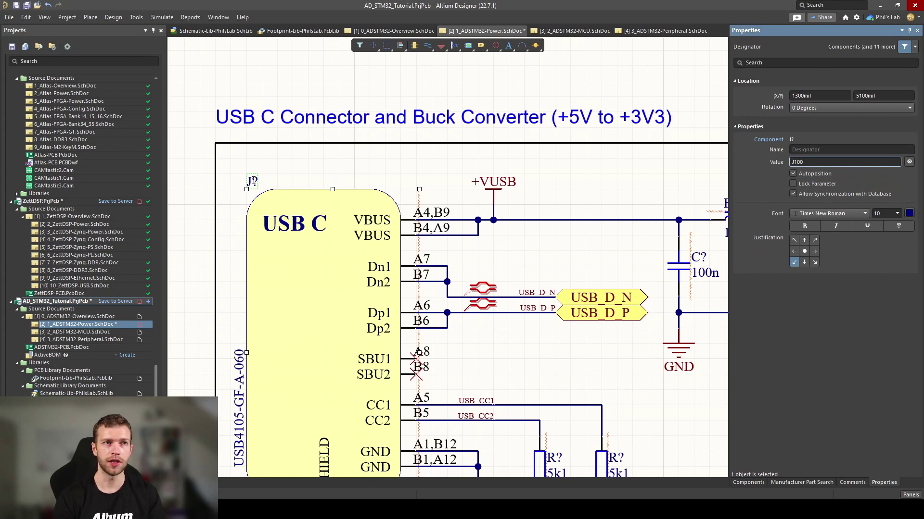
key("Return")
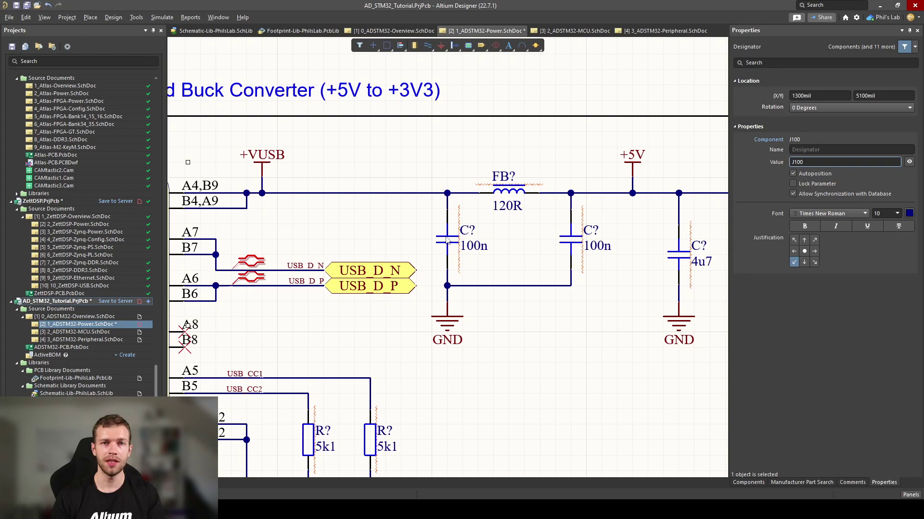
right_click_drag(664, 241, 490, 247)
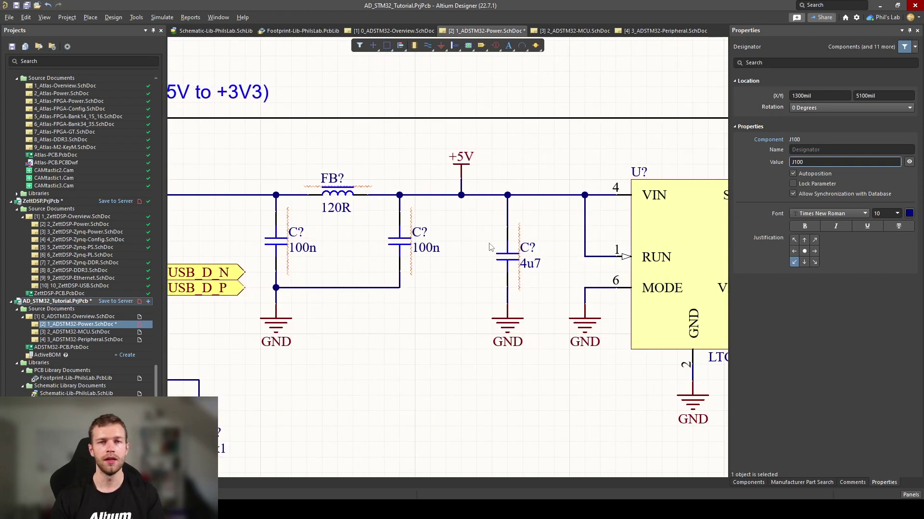
left_click(573, 31)
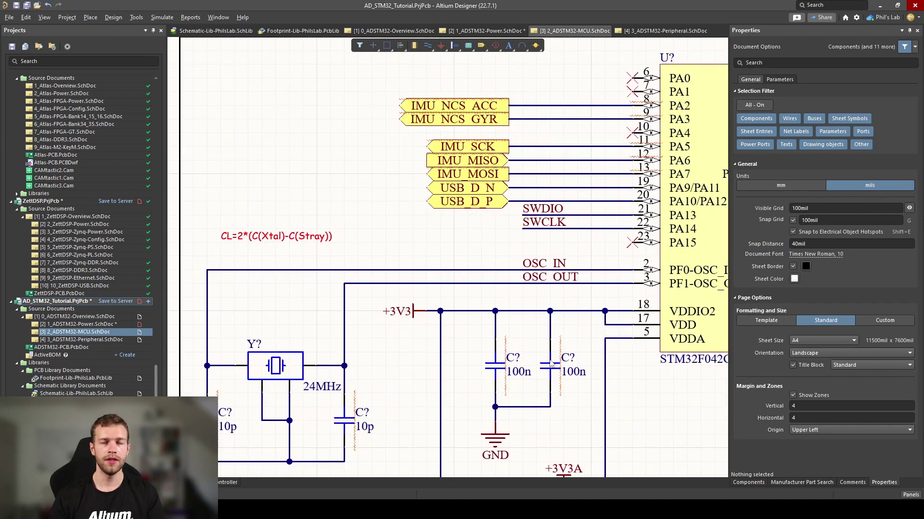
mouse_move(551, 364)
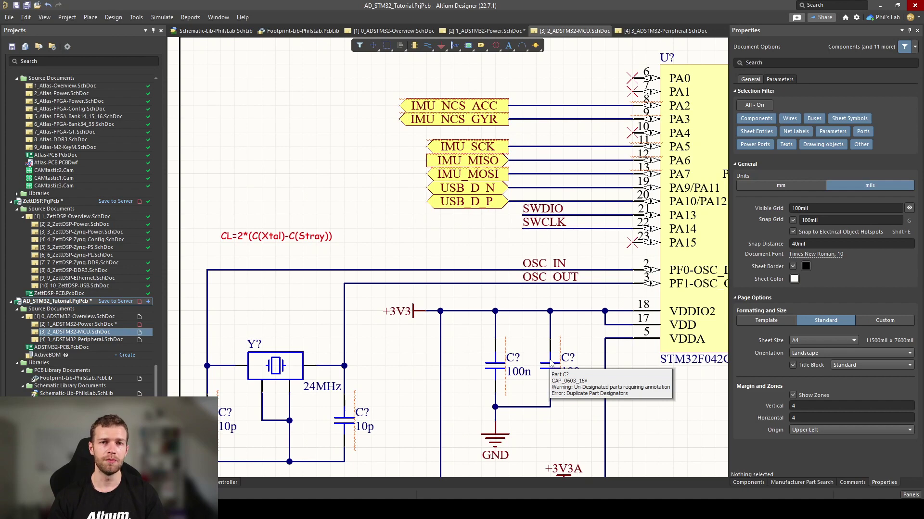
left_click(77, 324)
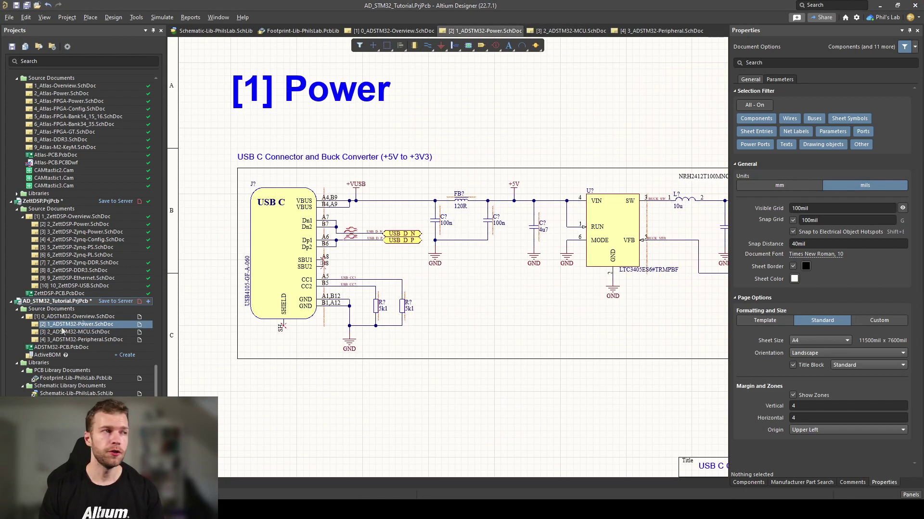
scroll(264, 167, "up", 3, "ctrl")
double_click(264, 165)
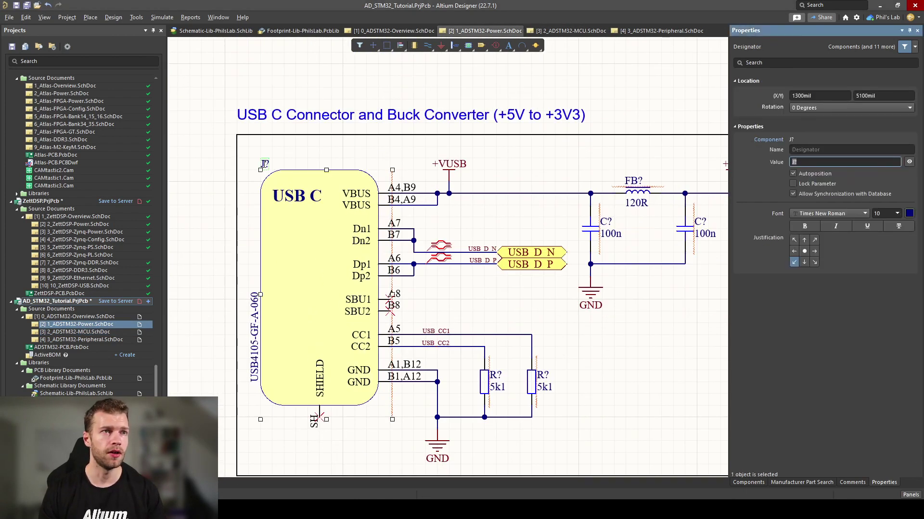
type("J100")
key("Return")
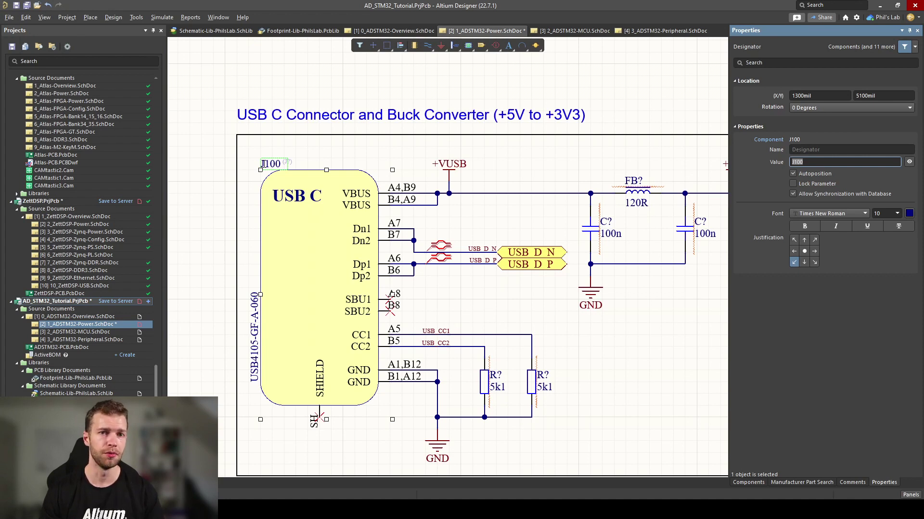
key("ctrl+z")
left_click(359, 121)
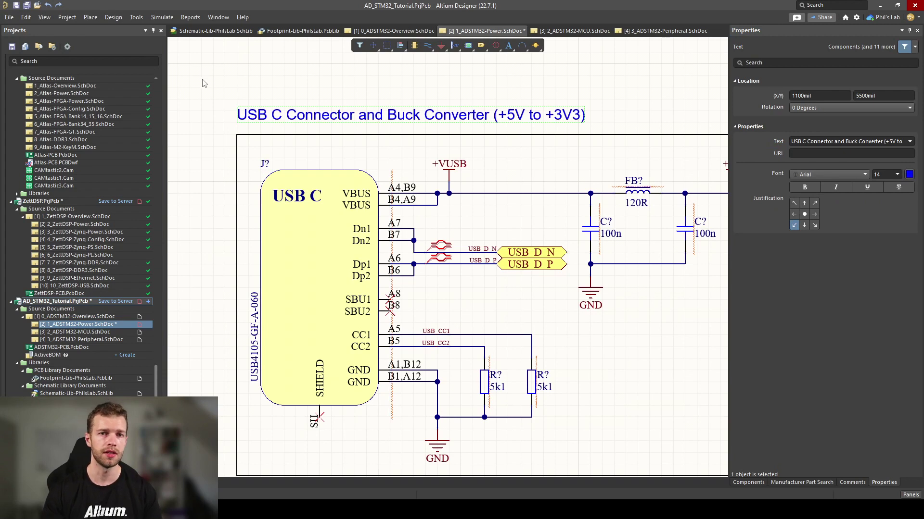
left_click(136, 19)
- Enable Designator Index Control in Annotate with start indices 100, 200 and 300
mouse_move(183, 111)
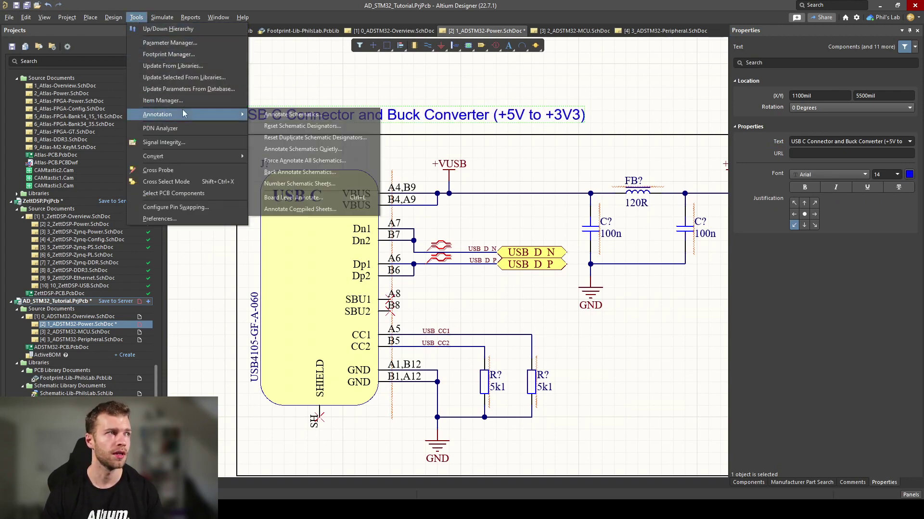
left_click(272, 116)
left_click_drag(305, 95, 287, 96)
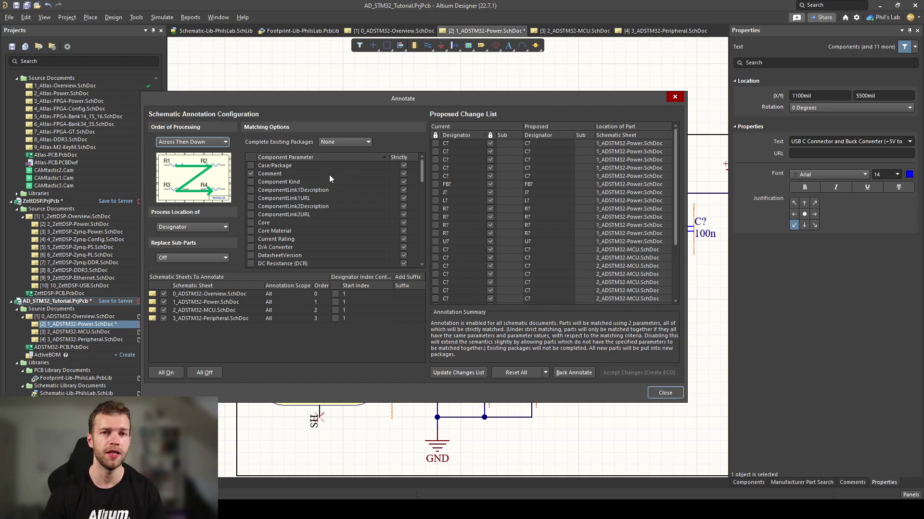
left_click_drag(419, 178, 419, 230)
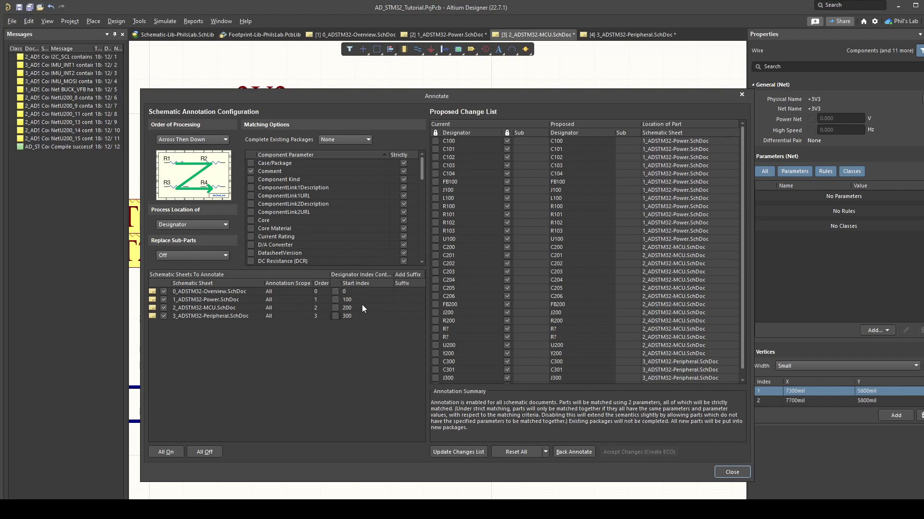
left_click(335, 309)
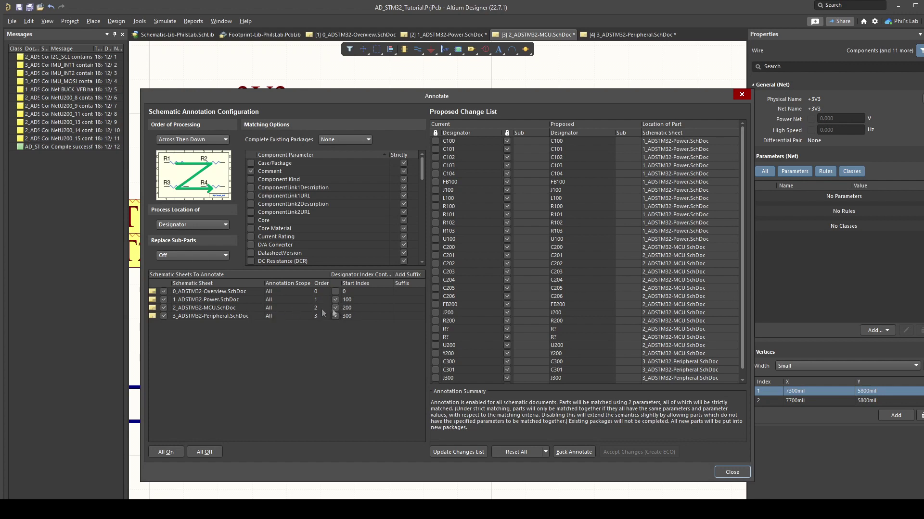
left_click(361, 300)
- Update and execute the annotation changes so Power parts become J100, C100, FB100, U100
left_click(455, 452)
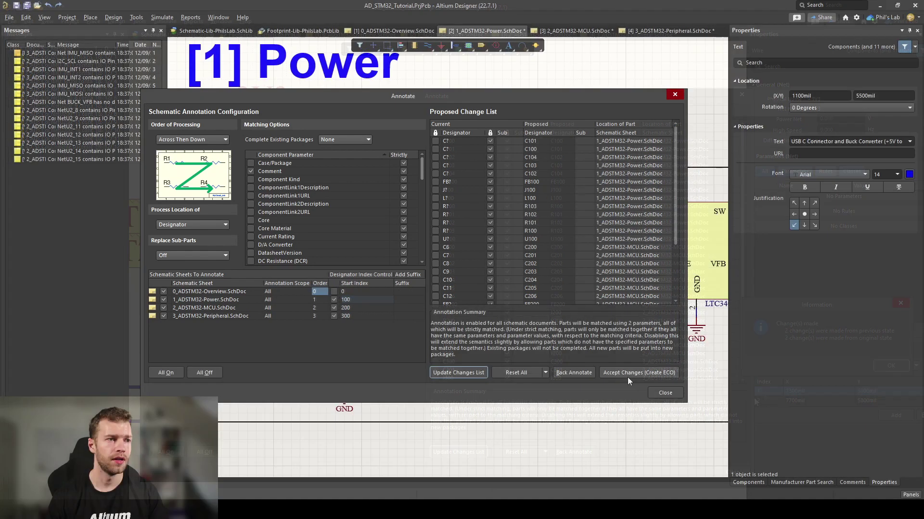
left_click(626, 373)
left_click(407, 465)
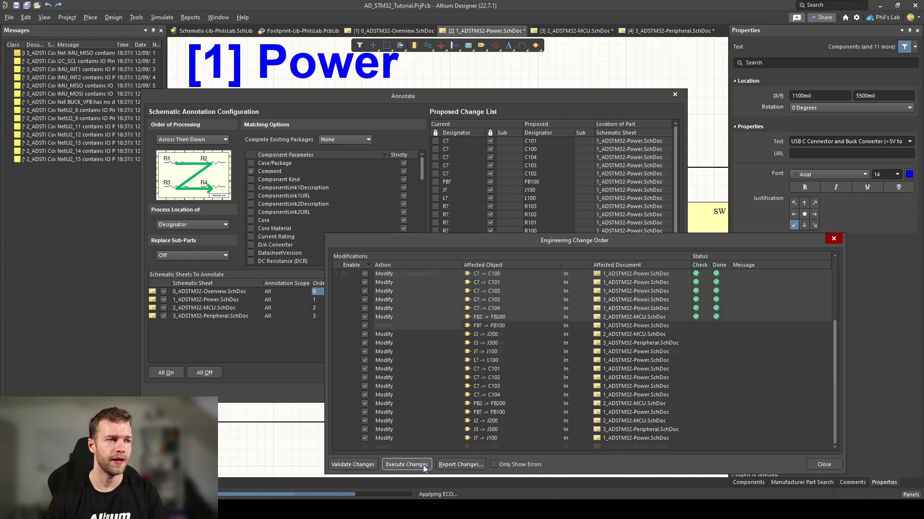
left_click(824, 465)
- Close annotation, inspect the Power sheet's new designators, and show the Projects panel
left_click(664, 393)
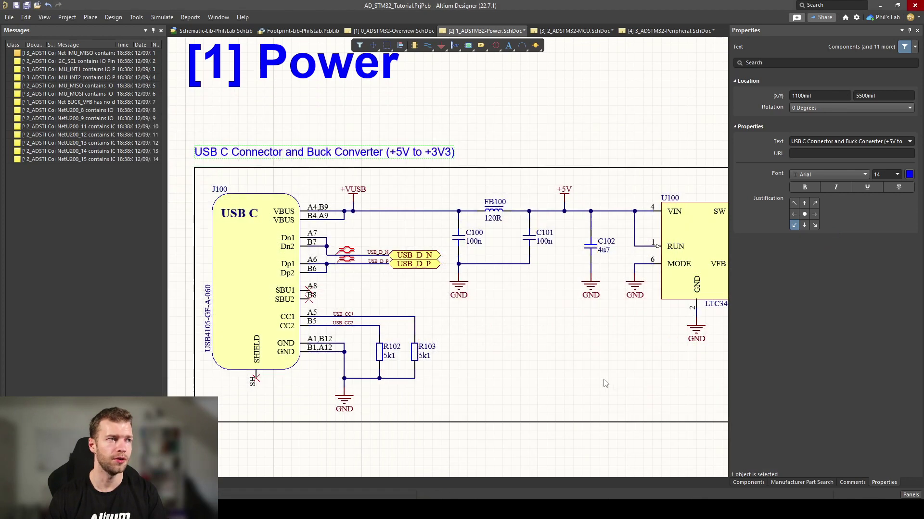
scroll(438, 301, "up", 3, "ctrl")
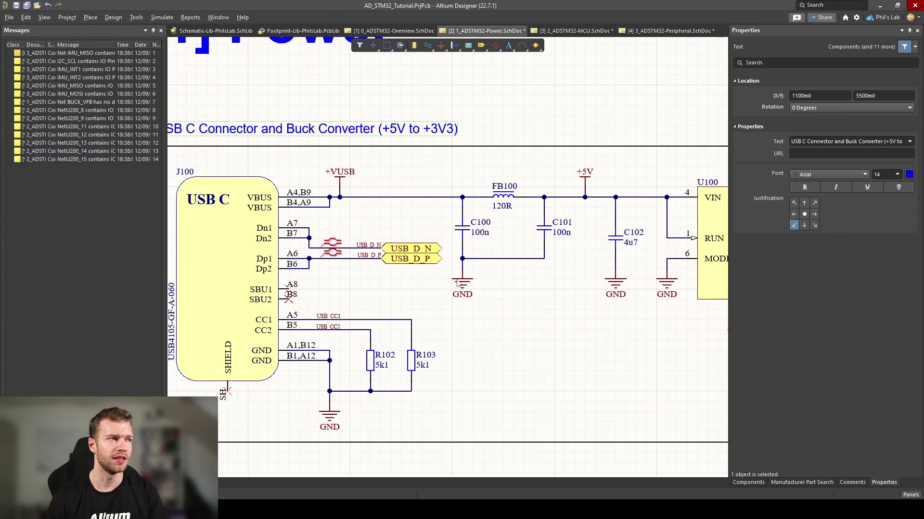
scroll(331, 318, "down", 2, "ctrl")
scroll(332, 318, "up", 1, "ctrl")
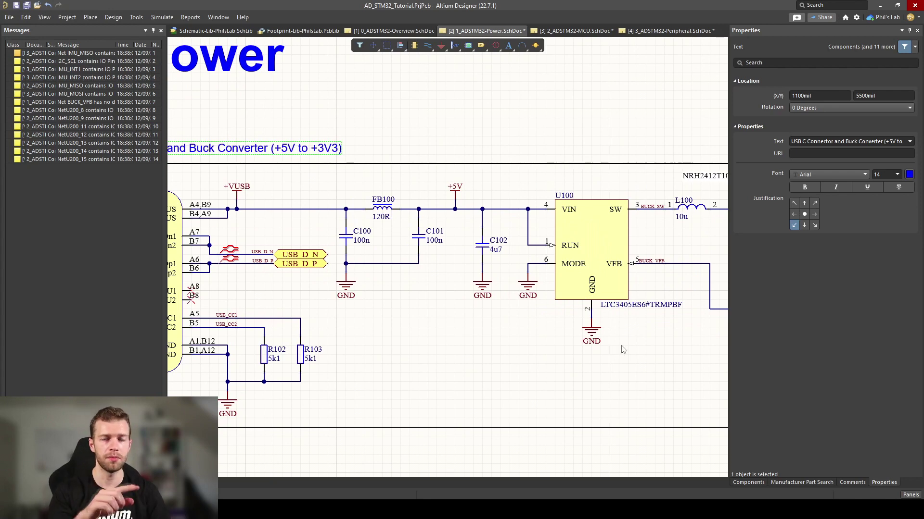
scroll(623, 349, "down", 3, "ctrl")
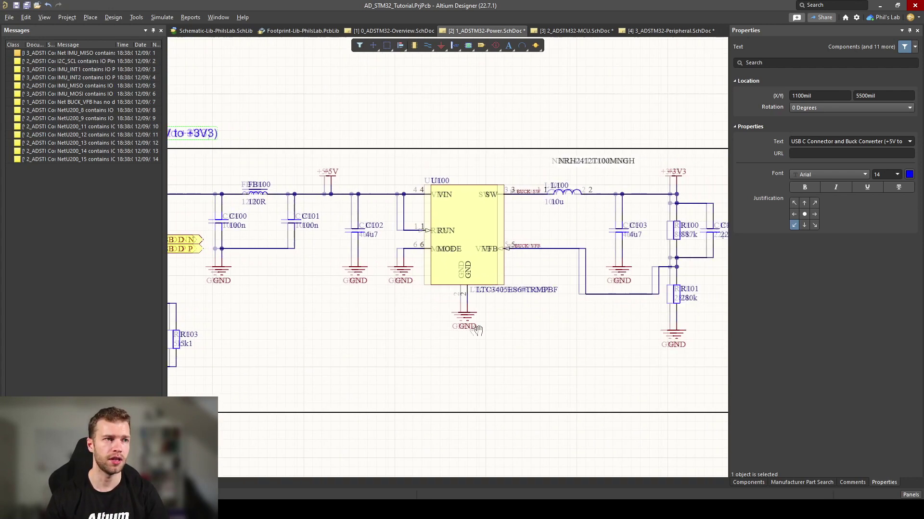
scroll(577, 275, "up", 1)
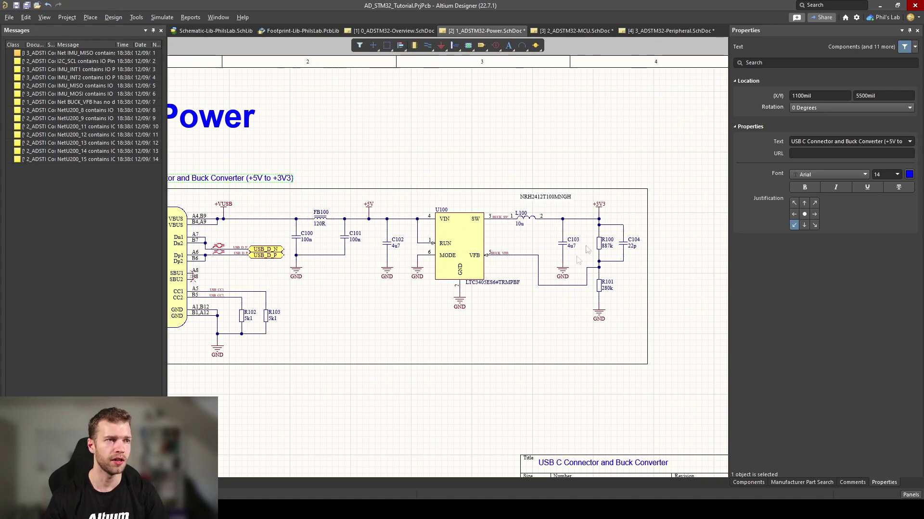
scroll(233, 319, "up", 1, "ctrl")
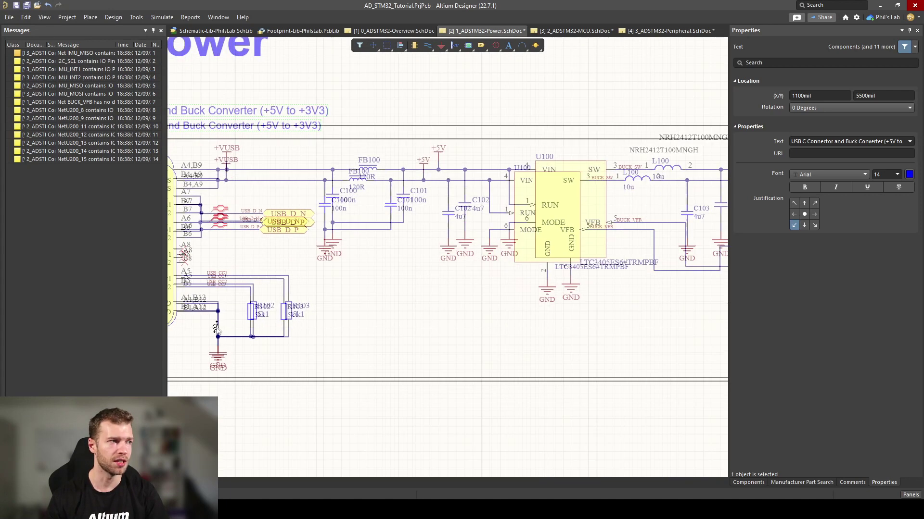
scroll(236, 317, "up", 1, "ctrl")
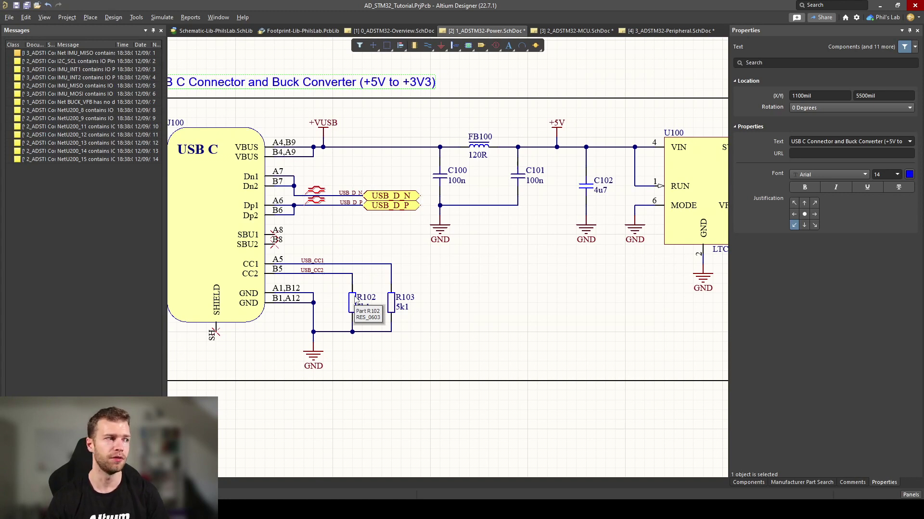
left_click(17, 482)
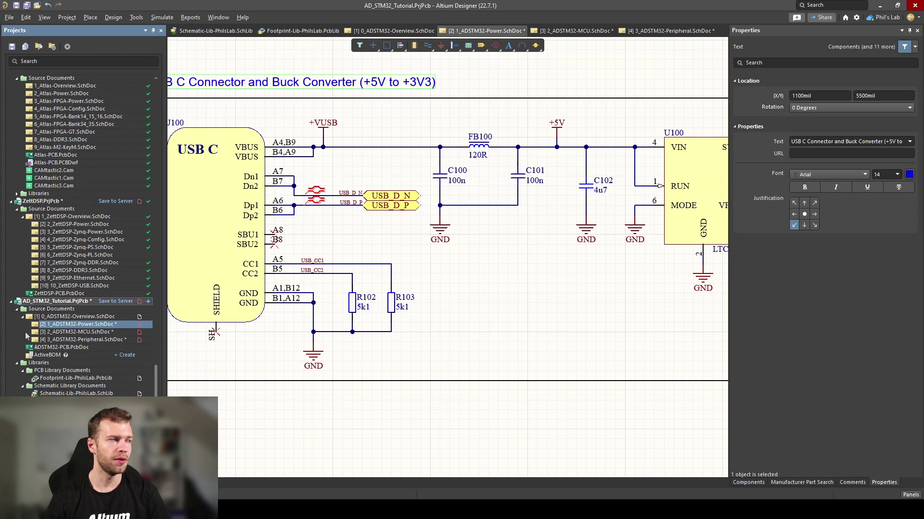
- Validate the PCB project and jump to the IMU_MISO multiple-output-pins error on the Peripheral sheet
right_click(48, 302)
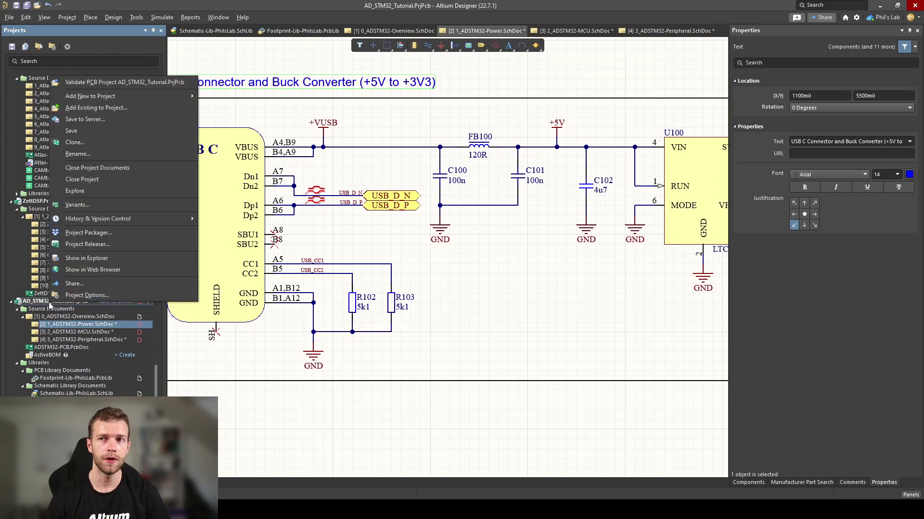
left_click(126, 82)
left_click_drag(168, 156, 318, 153)
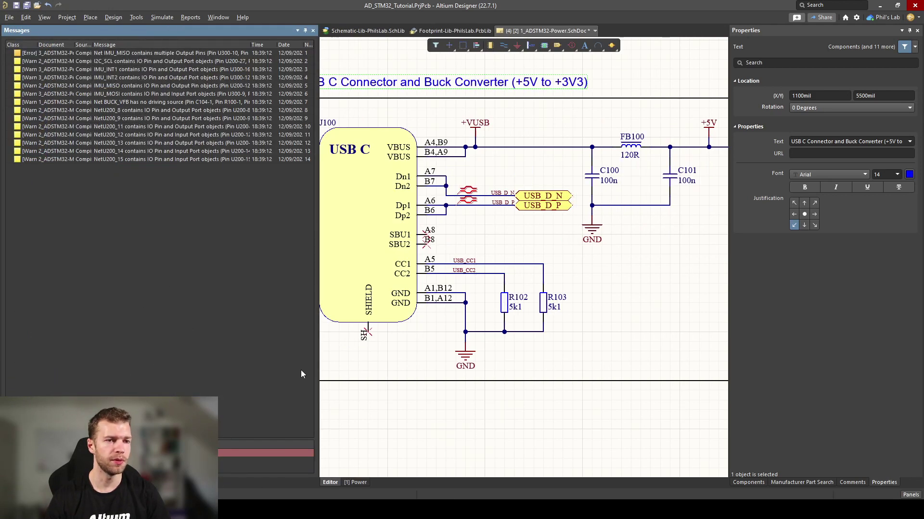
left_click(910, 495)
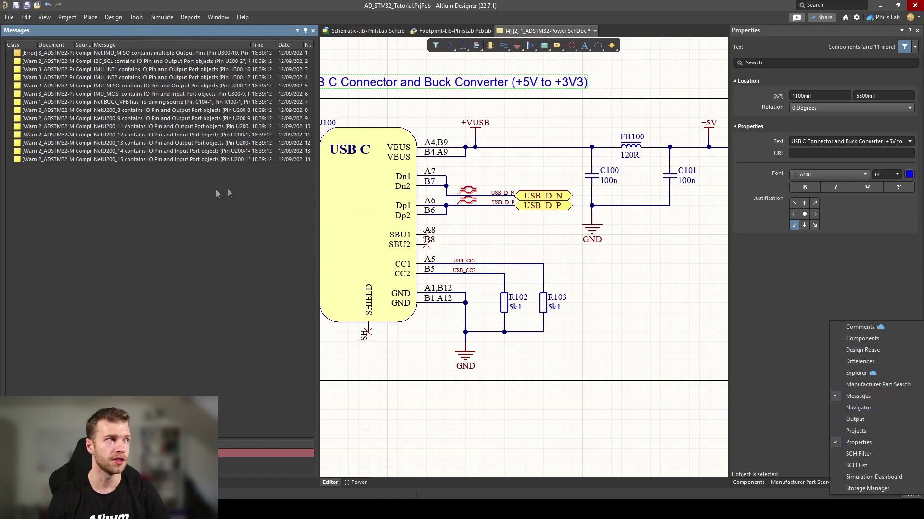
left_click(164, 56)
double_click(164, 54)
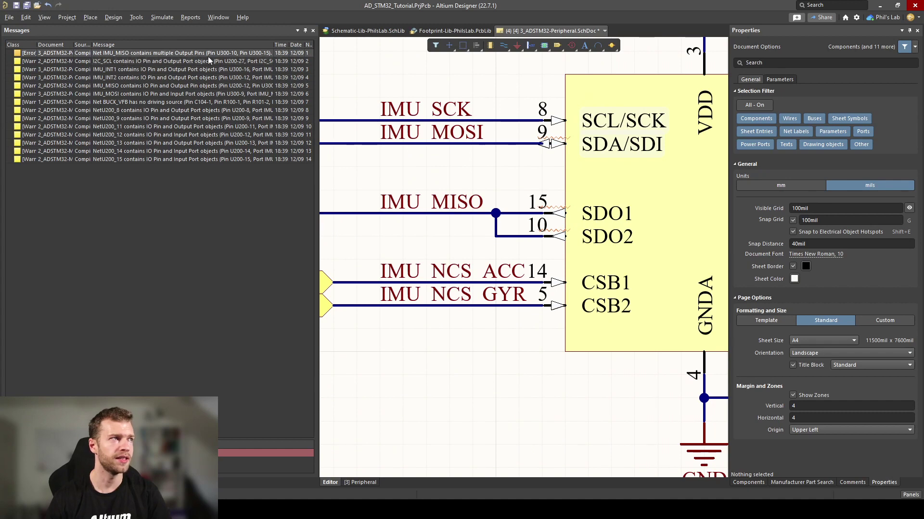
- Place a Generic No ERC marker on the IMU_MISO wire at the IMU's pin 15
scroll(555, 209, "up", 2, "ctrl")
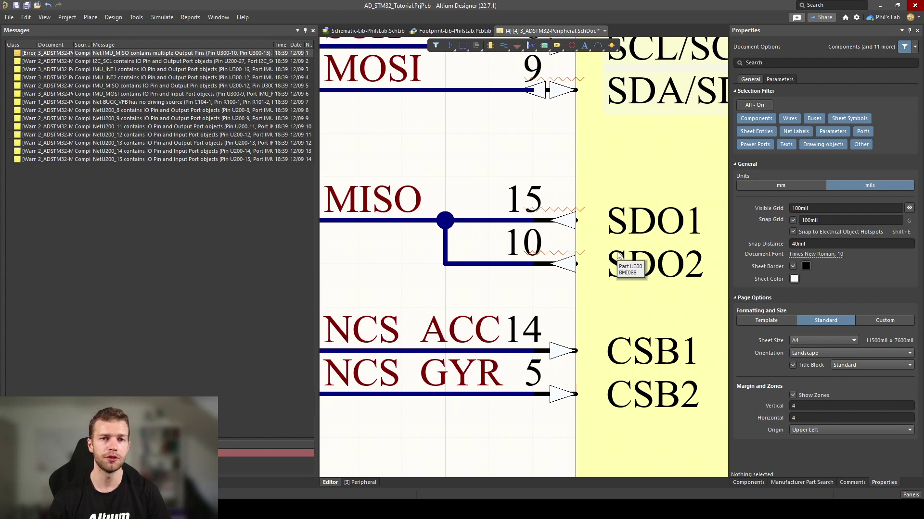
scroll(618, 256, "down", 3, "ctrl")
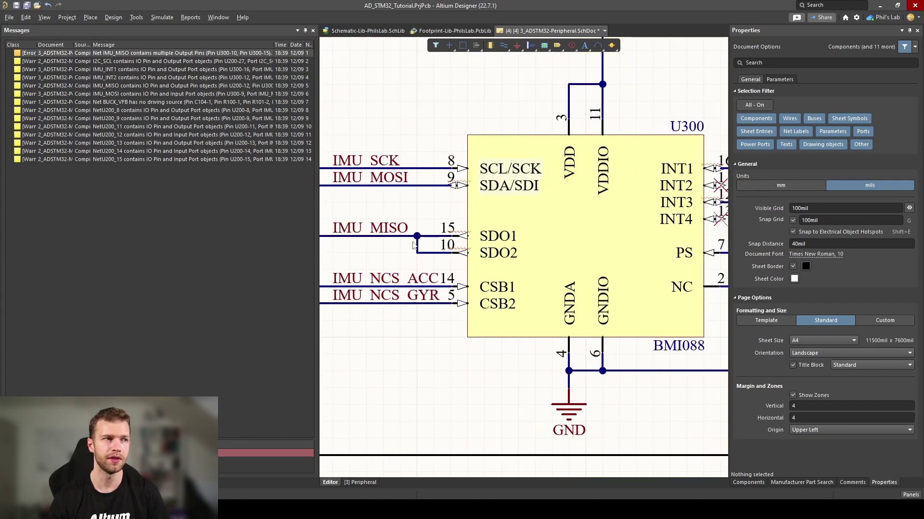
scroll(413, 242, "up", 3, "ctrl")
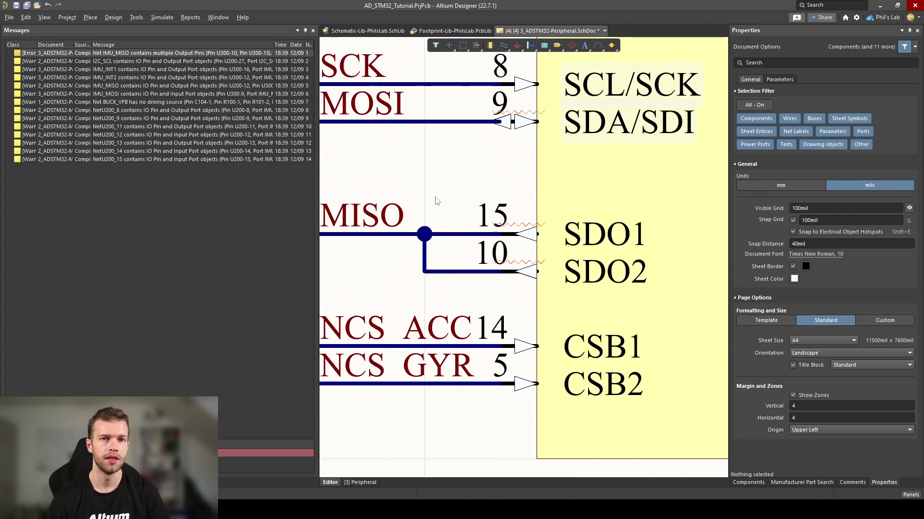
key("p")
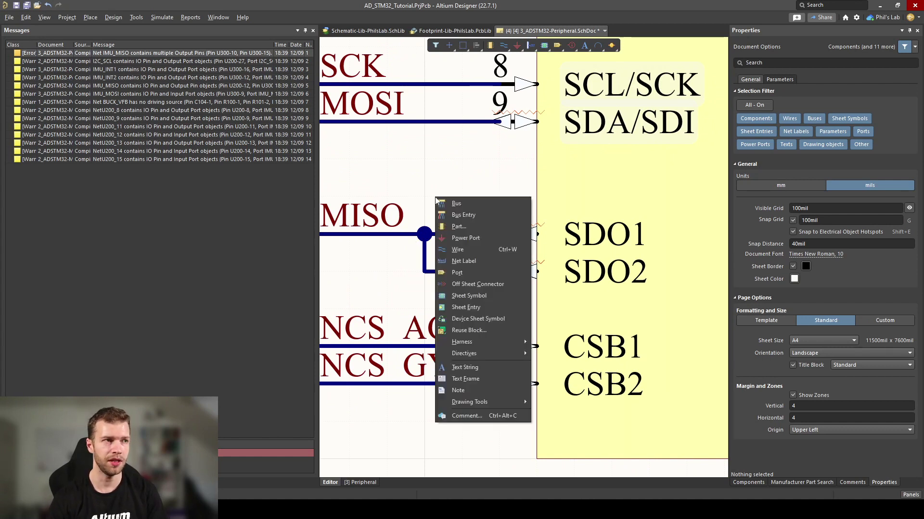
key("v")
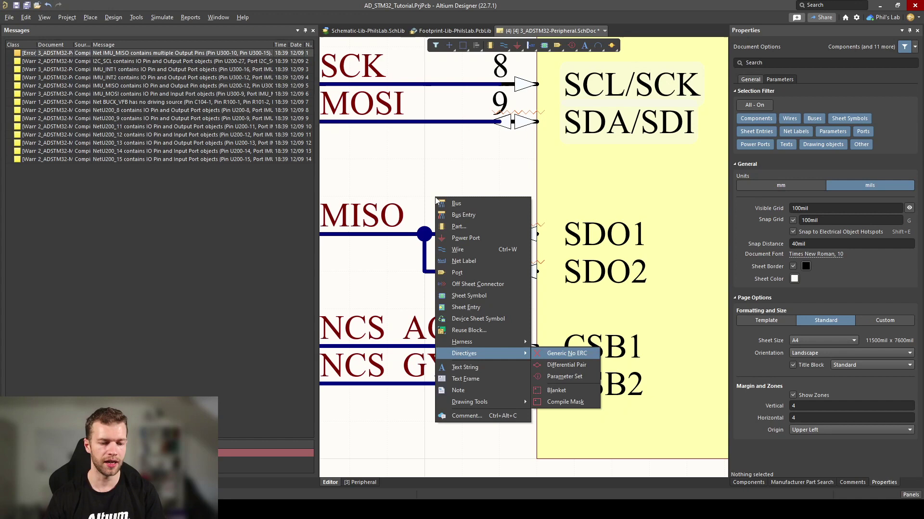
key("n")
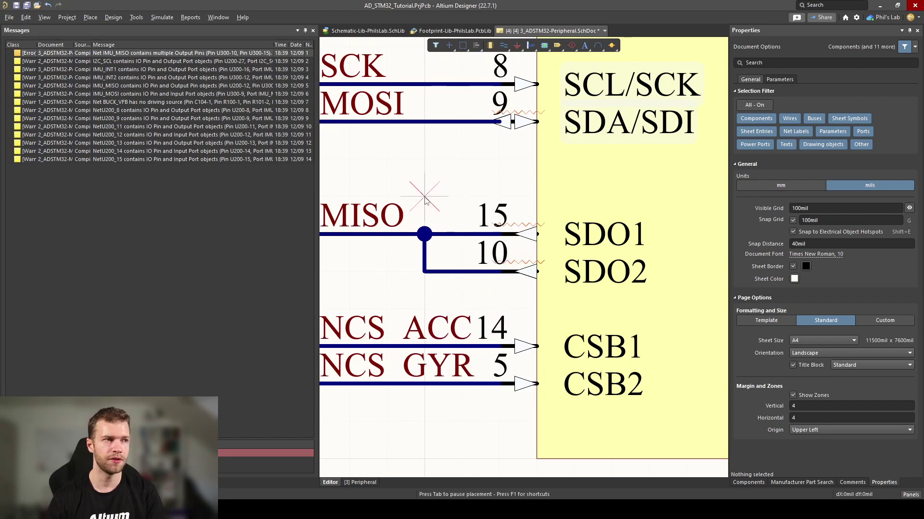
left_click(461, 235)
key("Escape")
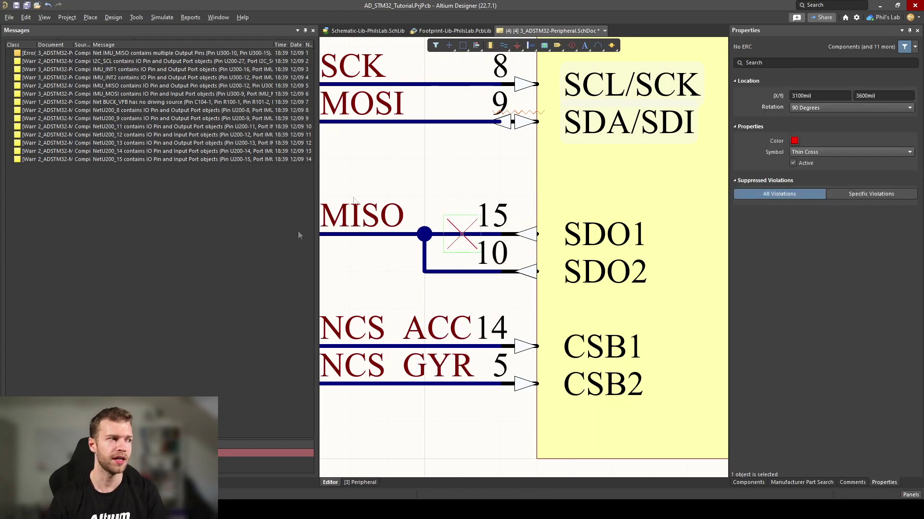
left_click(15, 483)
- Revalidate the project and jump to the NetU200_9 warning on the MCU sheet
right_click(100, 310)
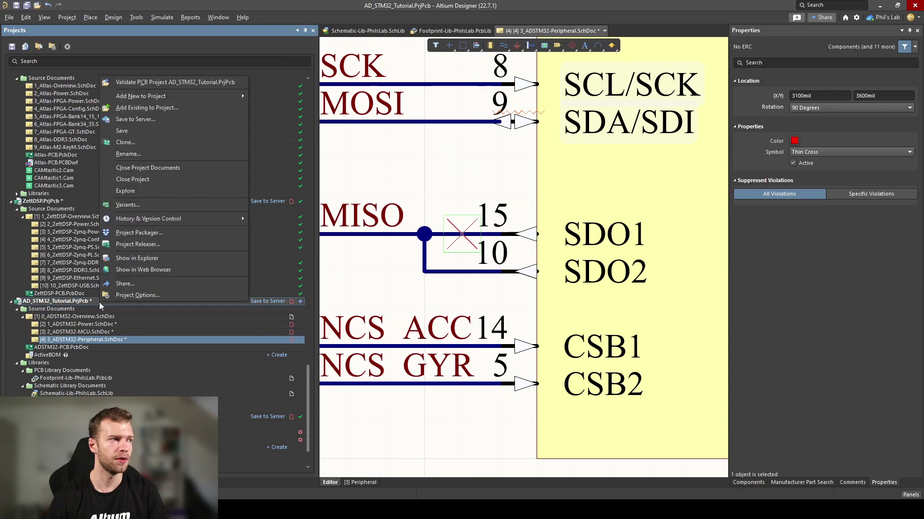
left_click(174, 88)
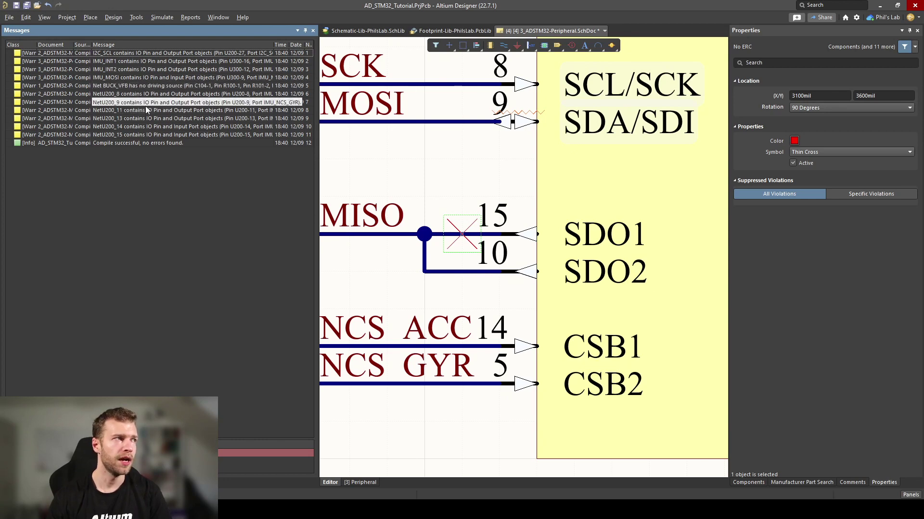
double_click(166, 102)
- Pan to the IMU port labels and inspect the IMU_NCS_GYR port at PA3
scroll(628, 211, "down", 3, "ctrl")
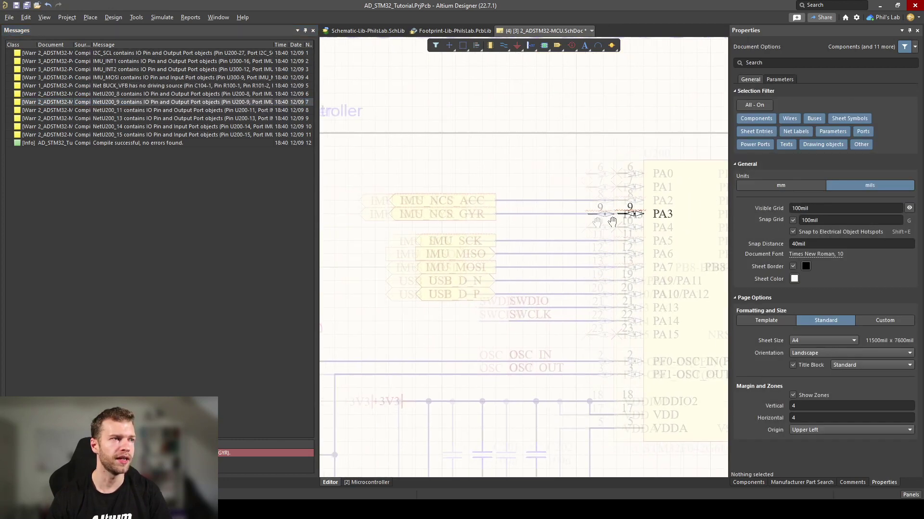
scroll(670, 216, "up", 2, "ctrl")
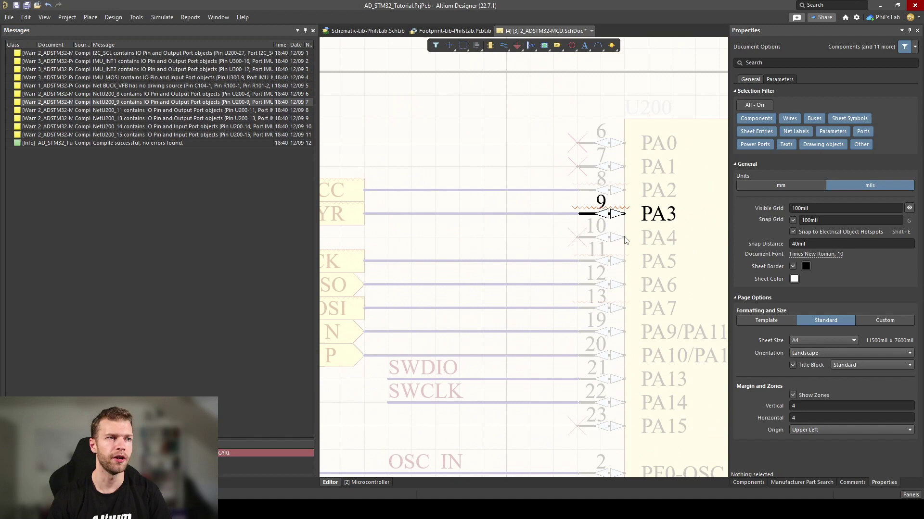
scroll(601, 212, "right", 3, "shift")
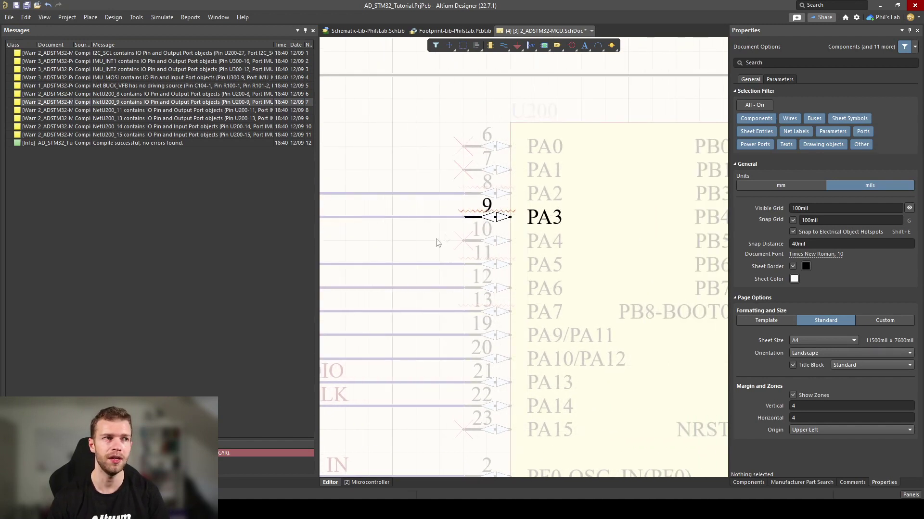
right_click_drag(389, 246, 616, 234)
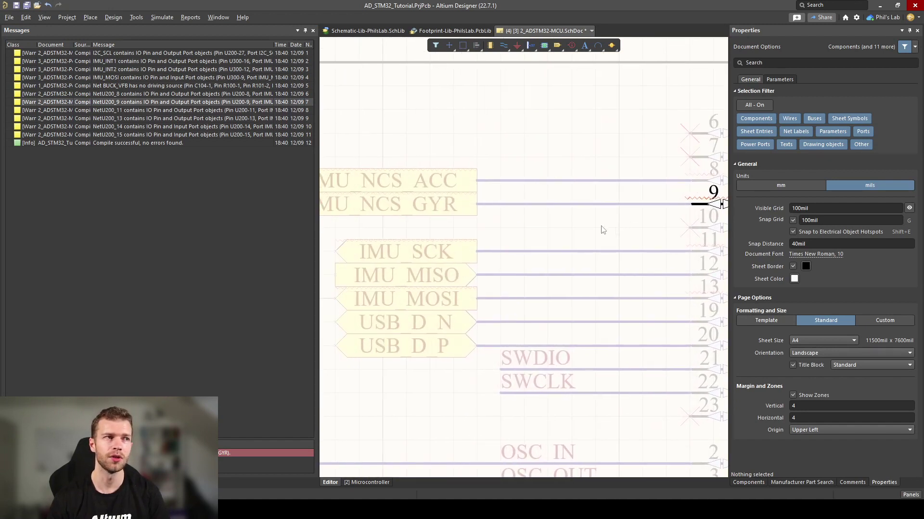
scroll(635, 210, "right", 1, "shift")
left_click(476, 205)
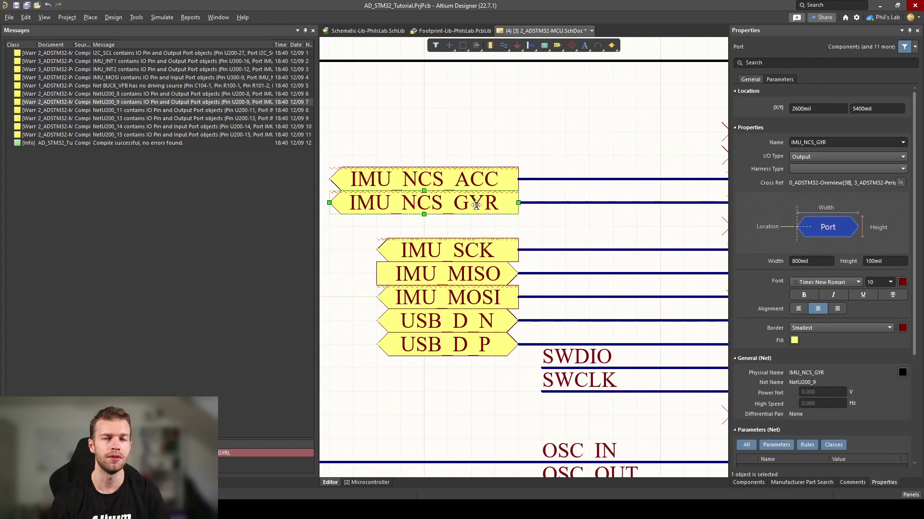